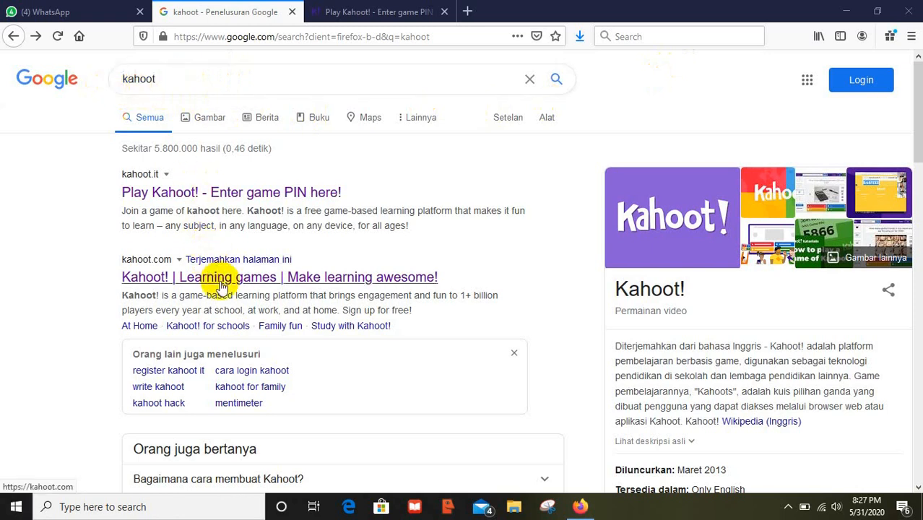
- Open the Kahoot! site from the results, return to its home page, and start a free sign-up
click(222, 284)
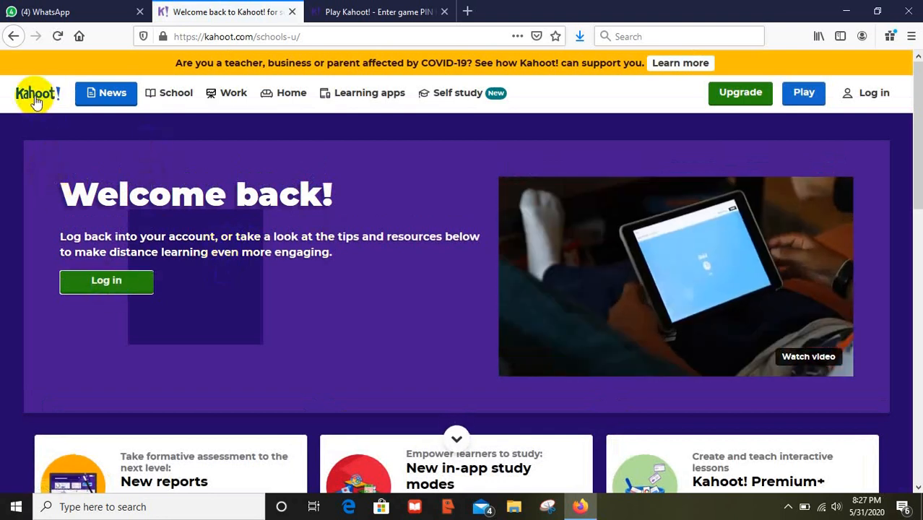
click(35, 100)
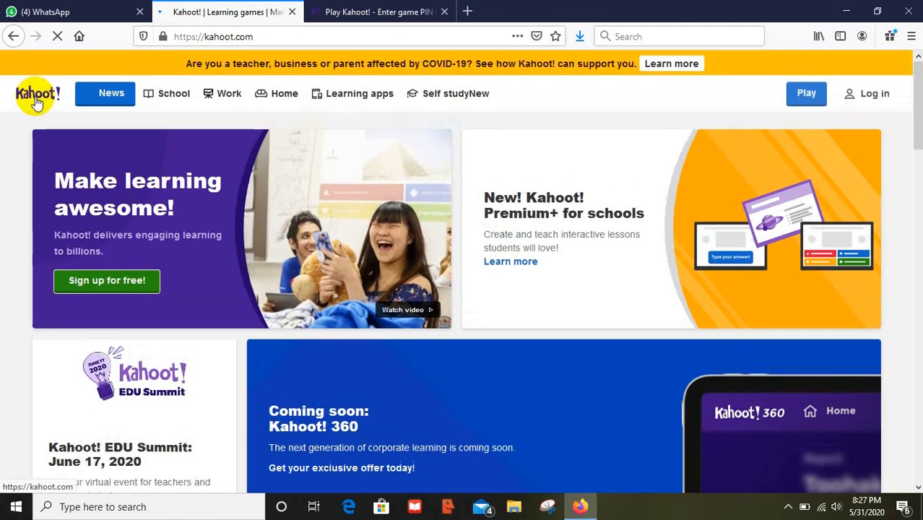
click(117, 286)
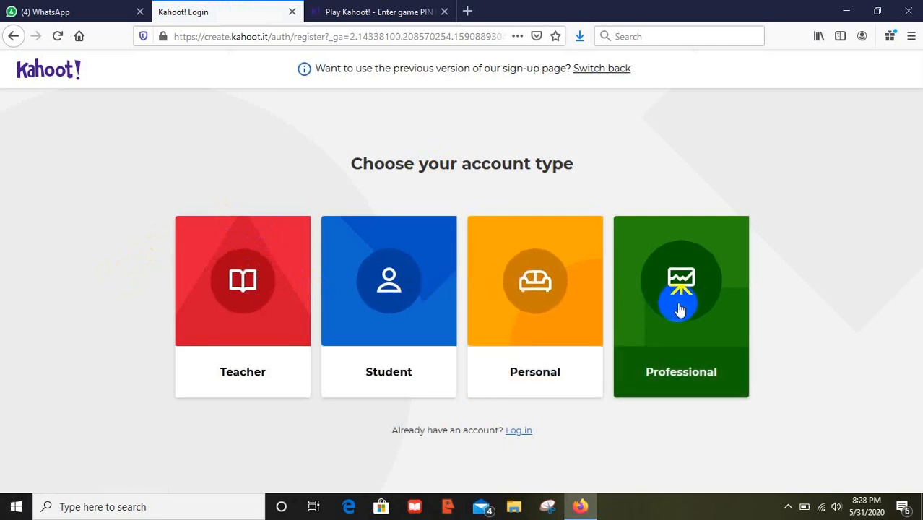
- Choose a Teacher account with Higher education as the workplace
click(260, 311)
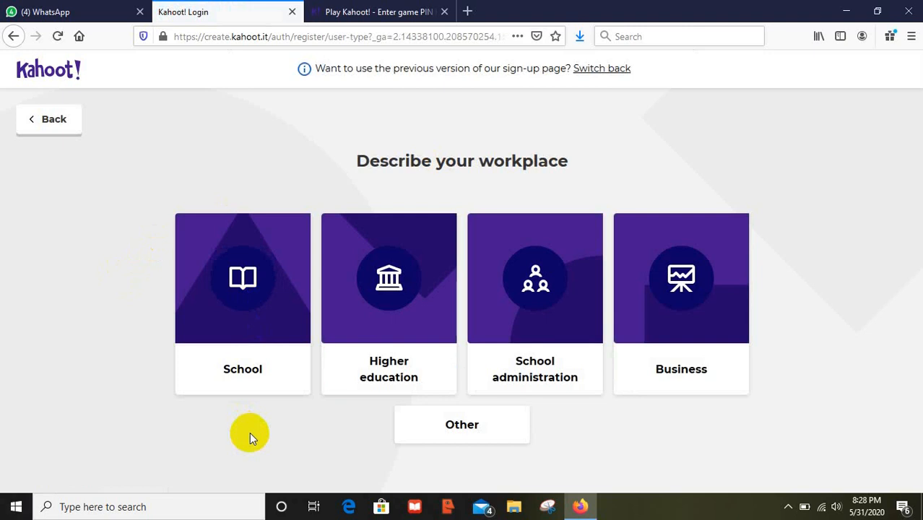
click(390, 297)
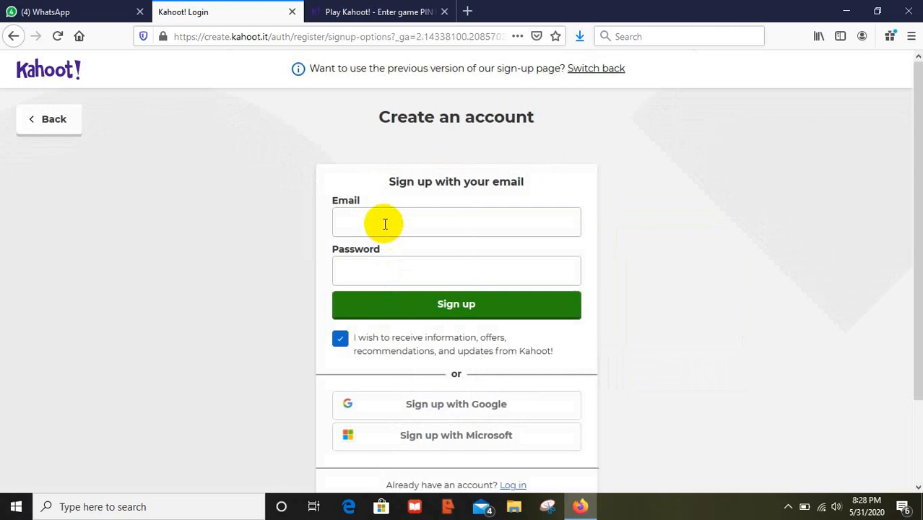
click(385, 223)
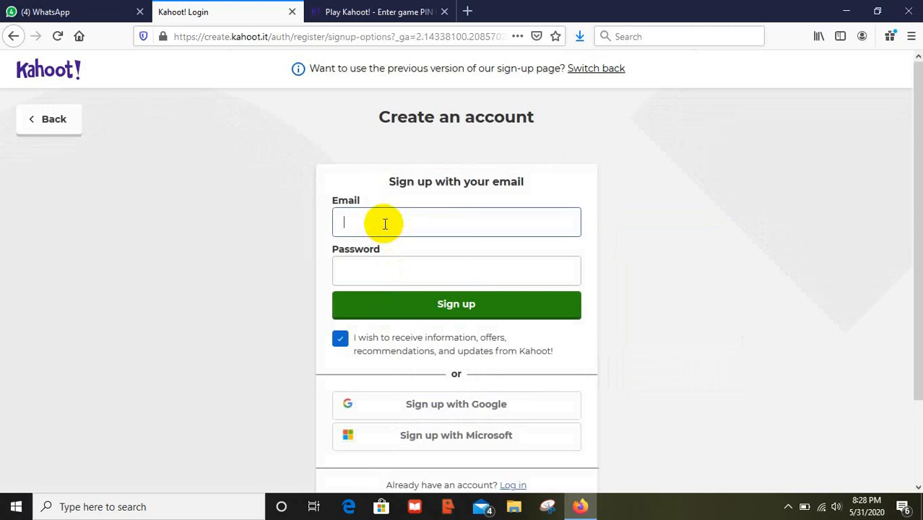
click(368, 268)
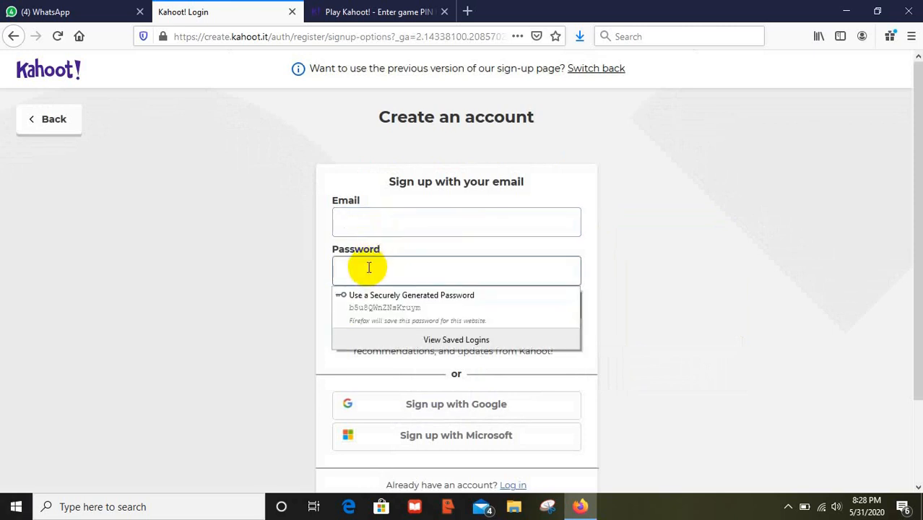
click(370, 227)
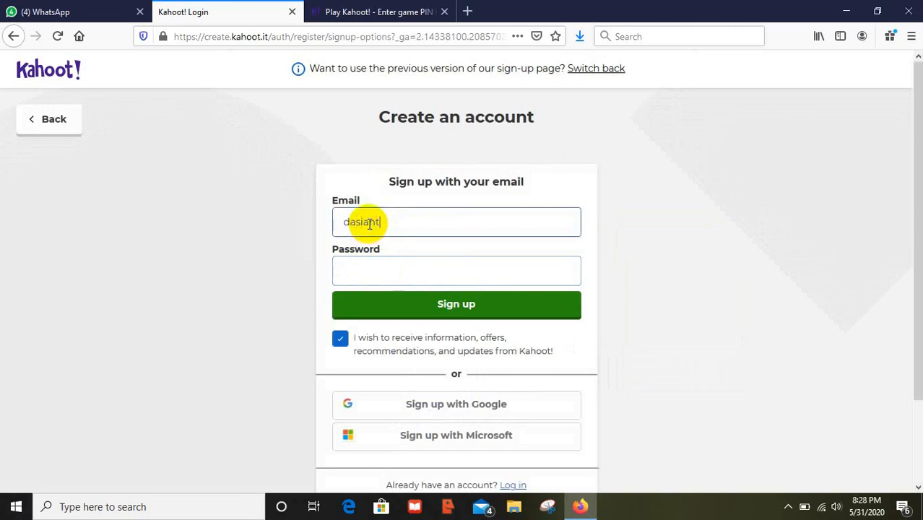
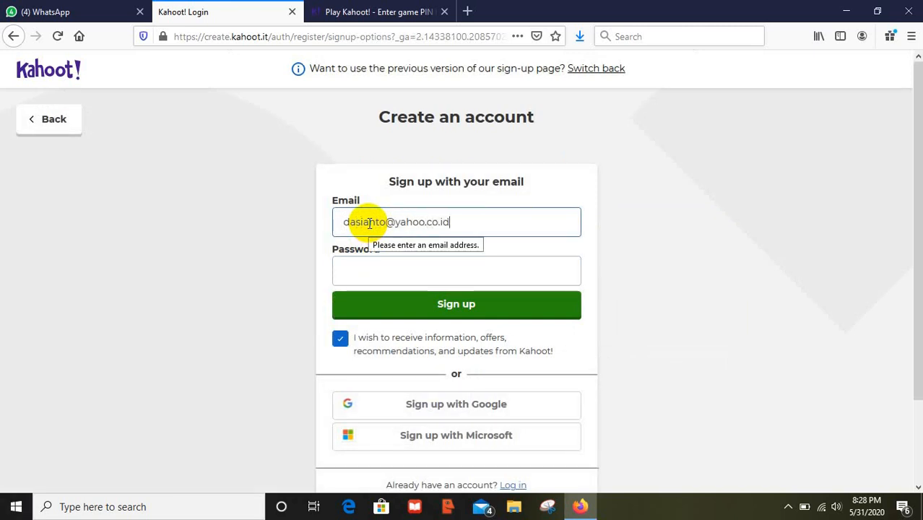
- Enter the account email and password, sign up, and decline saving the login in Firefox
click(490, 273)
text(••)
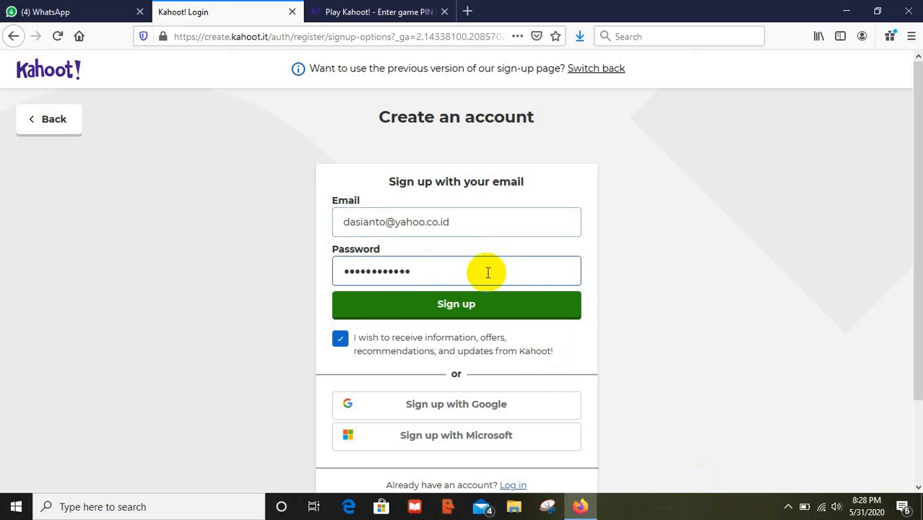
click(459, 304)
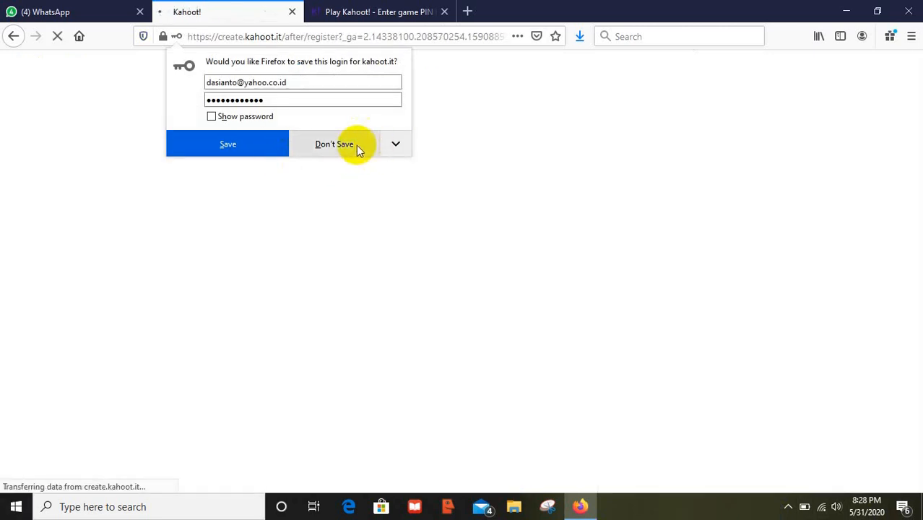
click(355, 148)
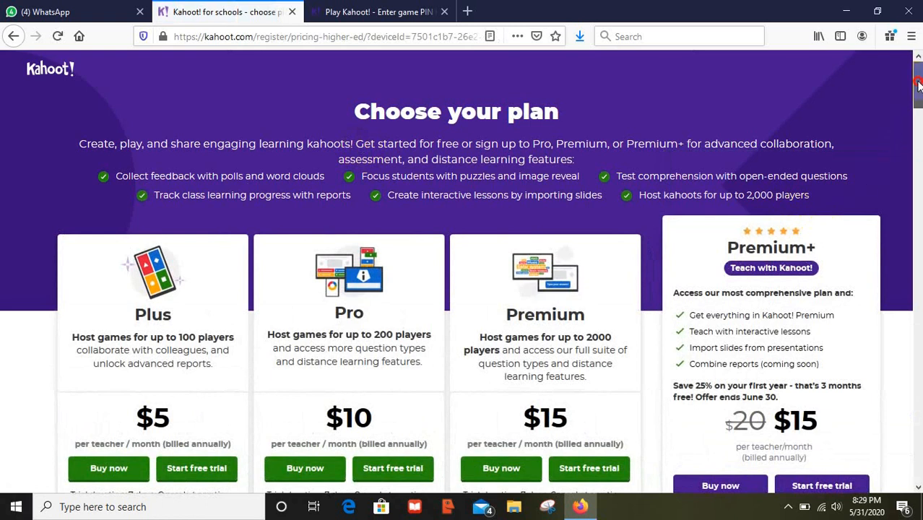
- Back out of the pricing plans to the Kahoot! schools page and log in to the new account
mouse_move(918, 85)
mouse_down()
mouse_move(918, 123)
mouse_move(917, 97)
mouse_up()
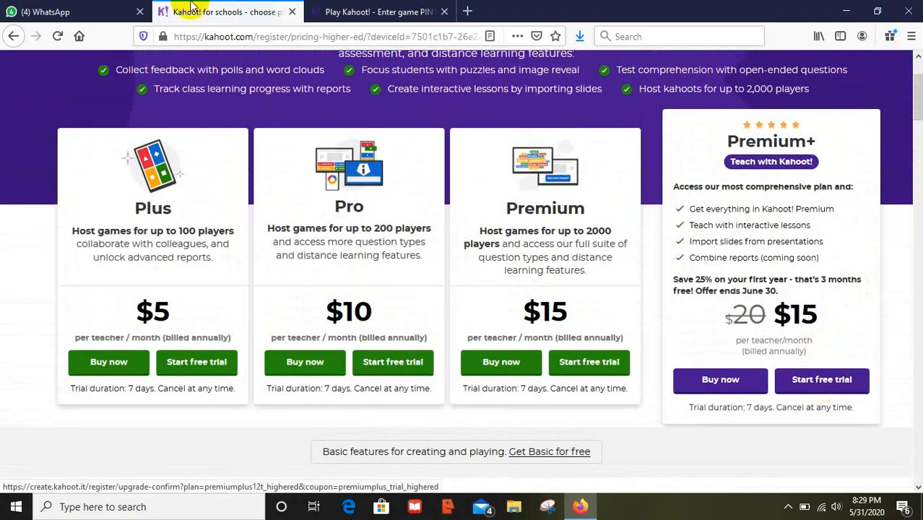
click(14, 37)
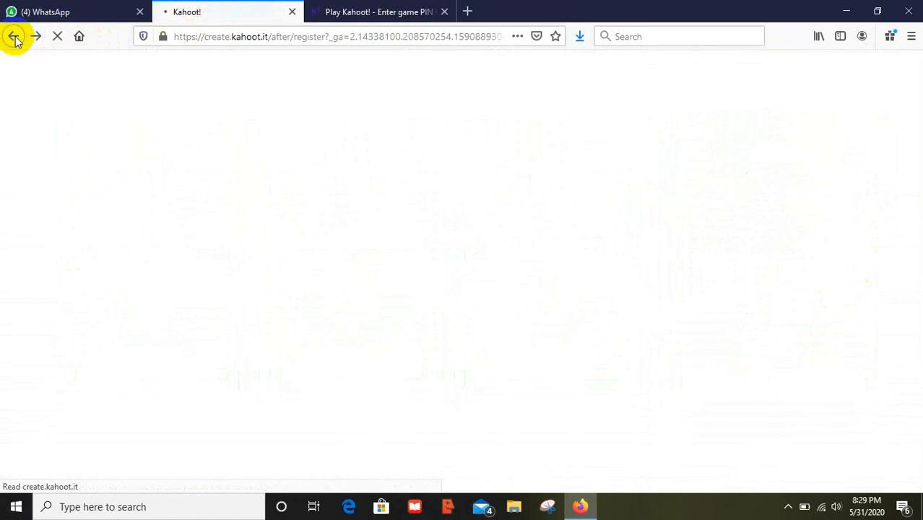
click(15, 38)
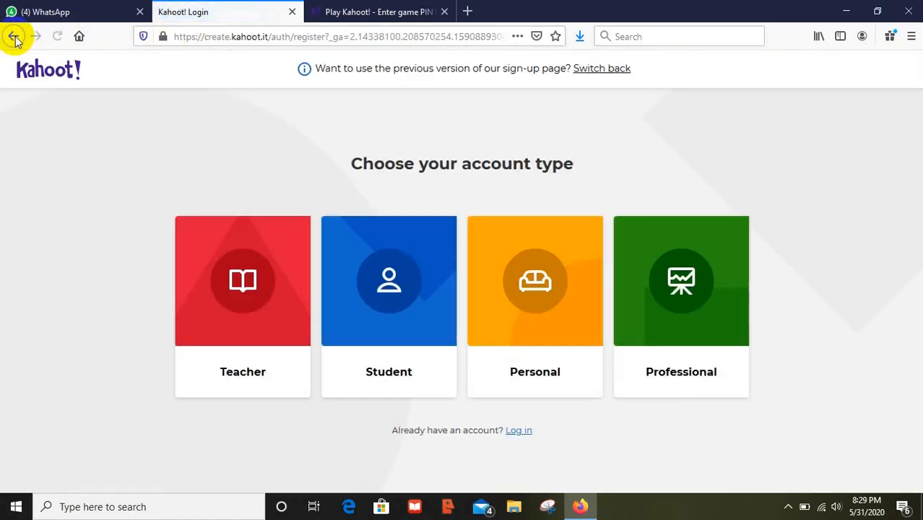
click(15, 38)
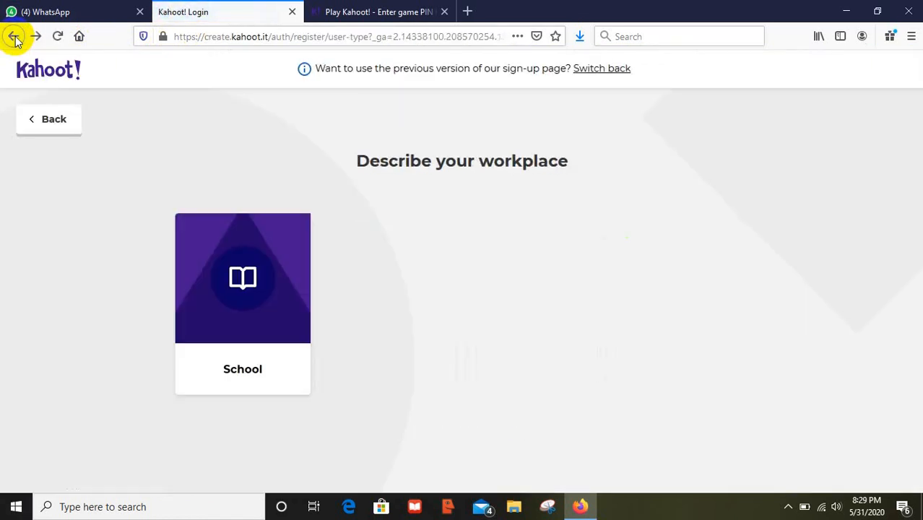
click(15, 37)
click(15, 37)
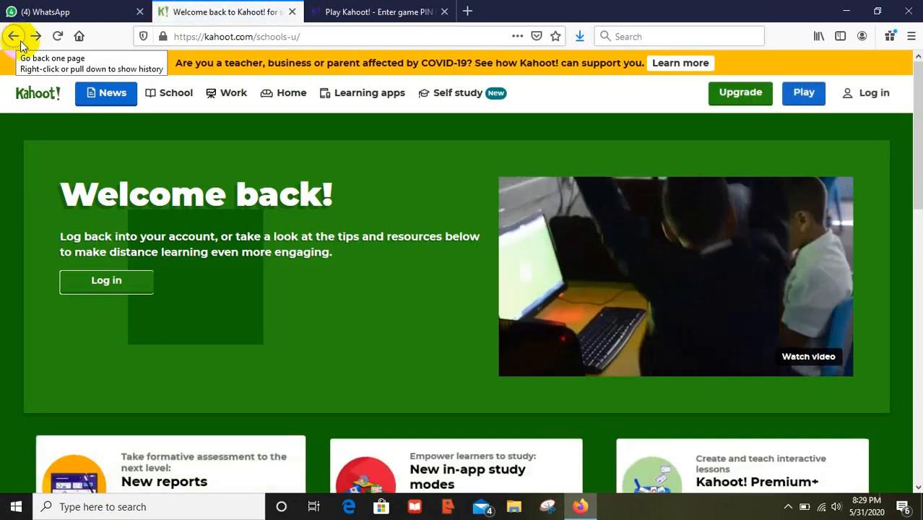
click(873, 93)
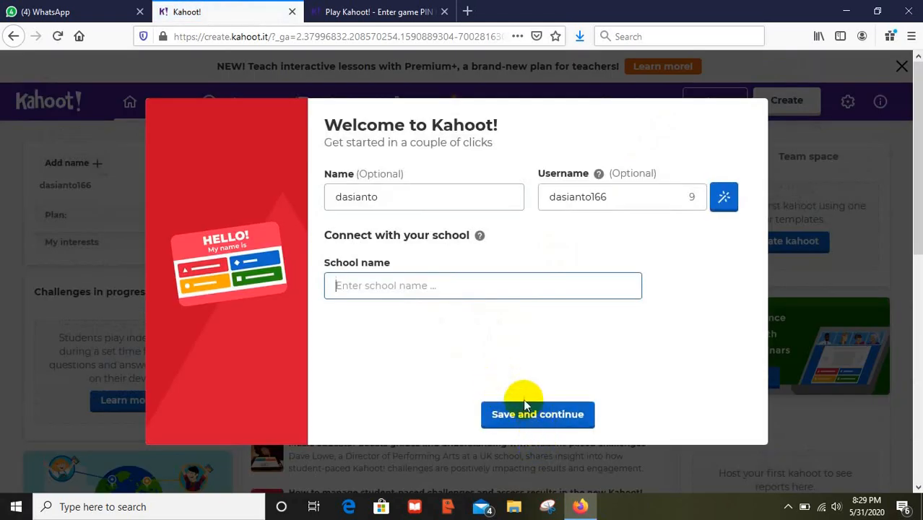
- Save the prefilled welcome profile and skip the challenge introduction
click(523, 420)
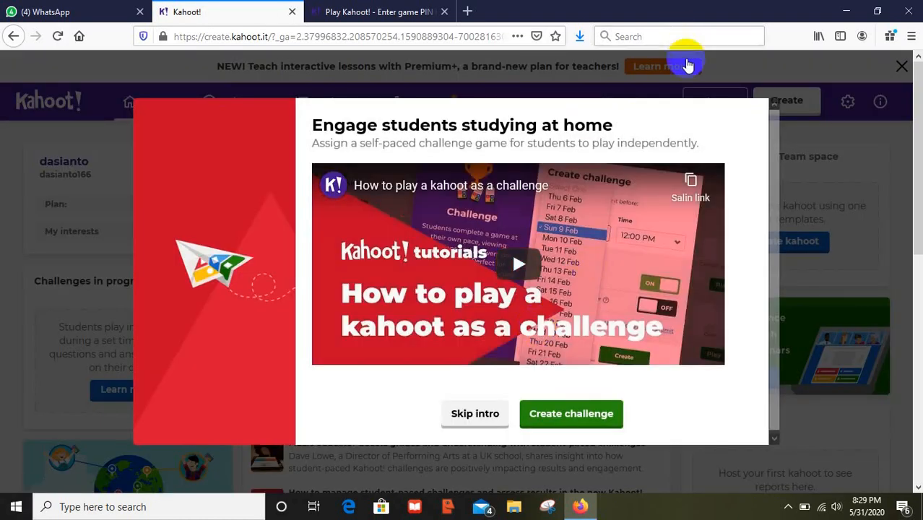
click(534, 426)
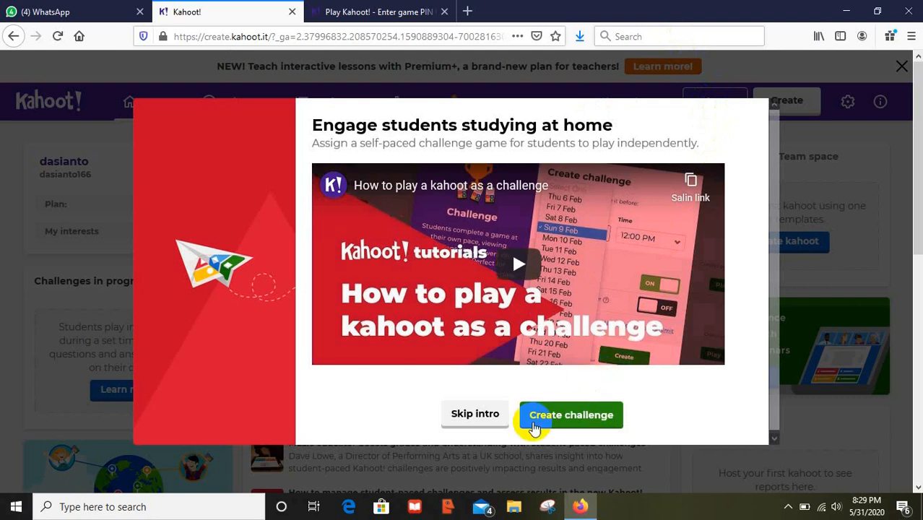
click(491, 417)
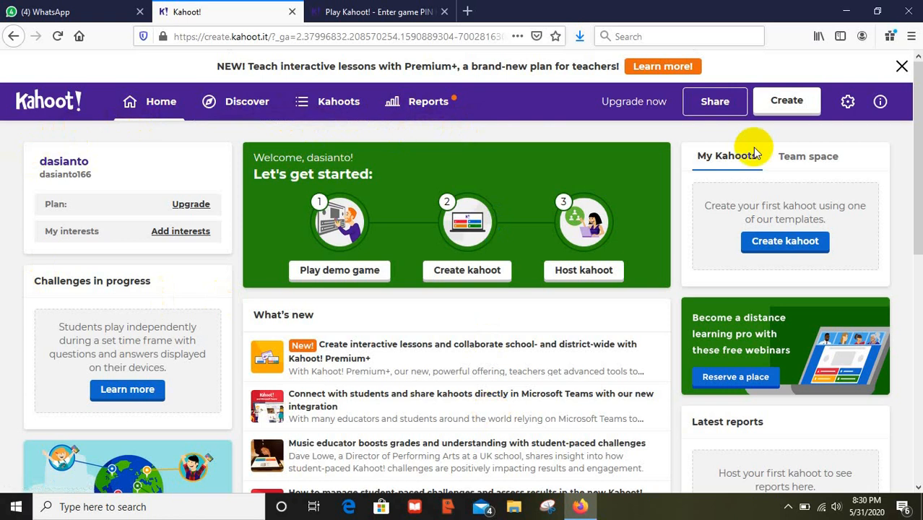
- Start a blank new kahoot from Create and put the cursor in question 1
click(798, 105)
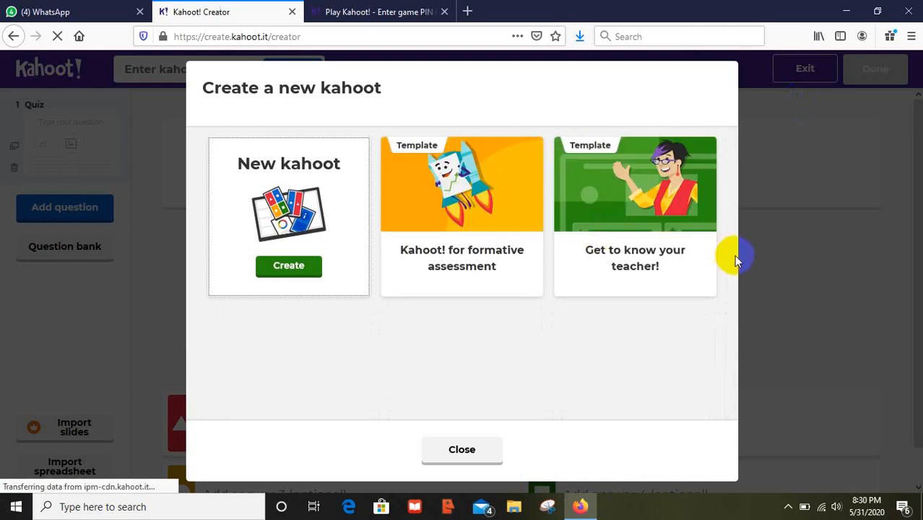
click(292, 251)
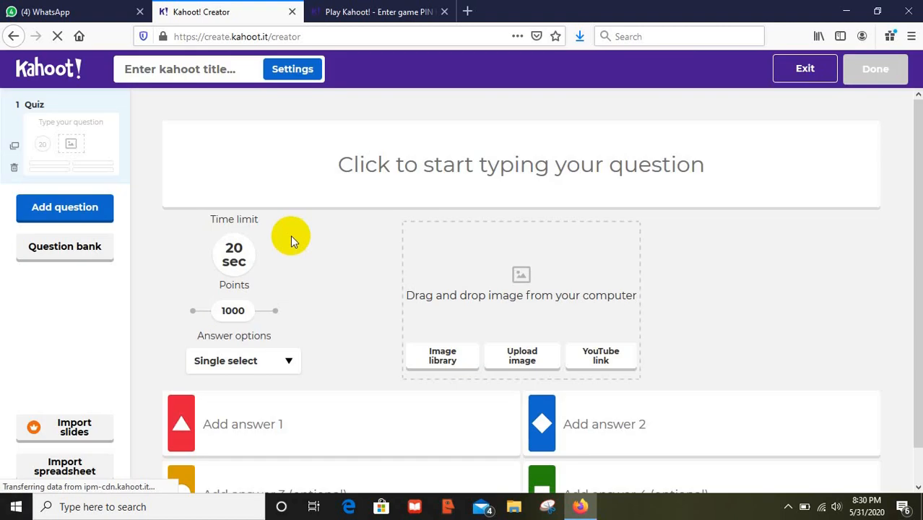
click(514, 167)
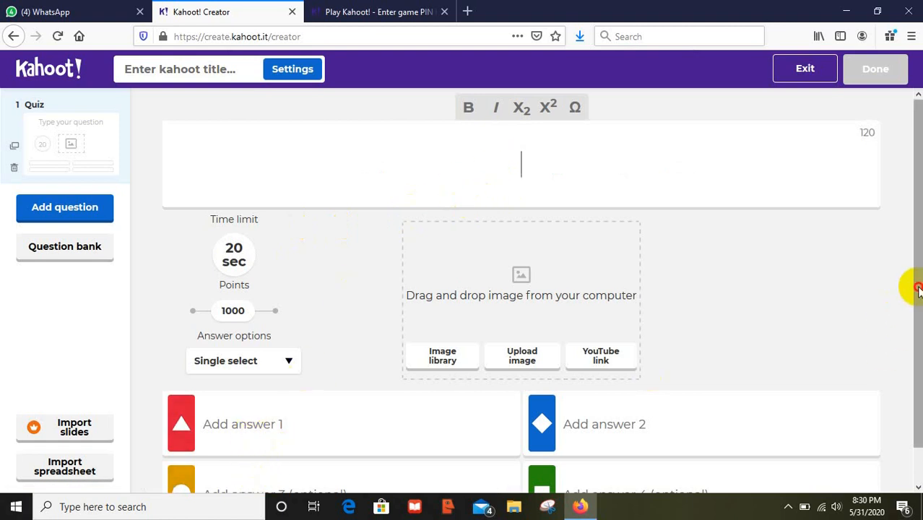
- Type question 1 as 'Ibu kota negara Indonesia adalah ...', fixing a typo
scroll(919, 285, down, 1)
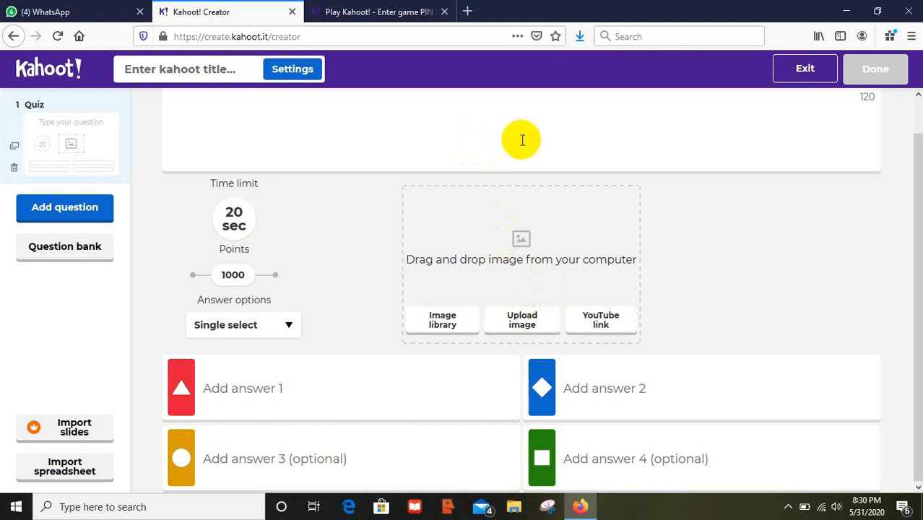
text(u kota )
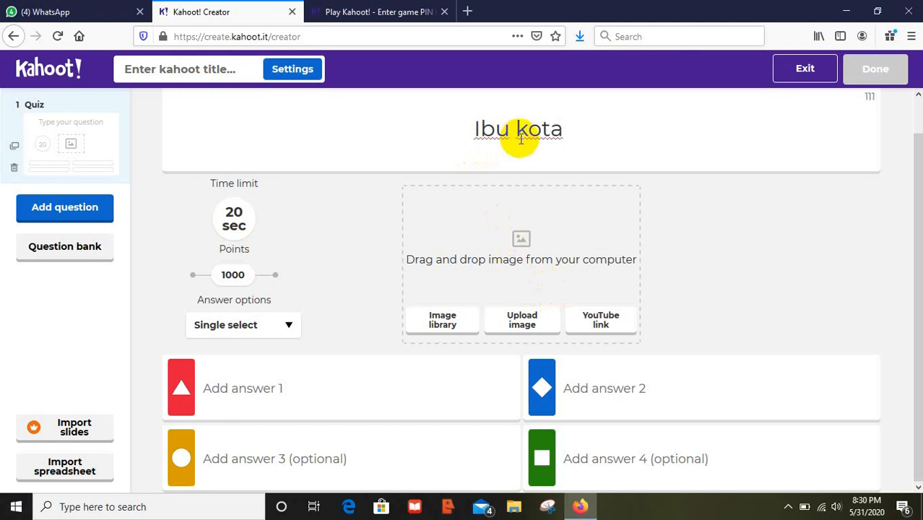
text(negar)
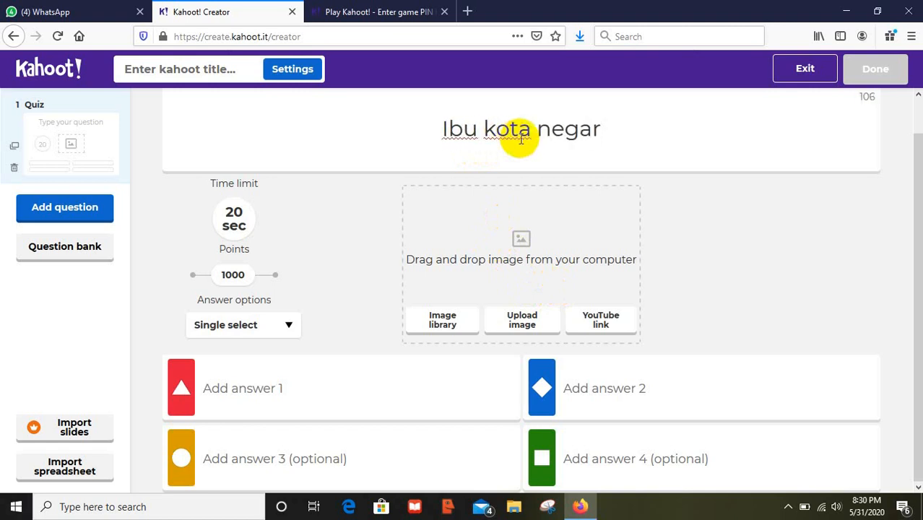
text(a Indones)
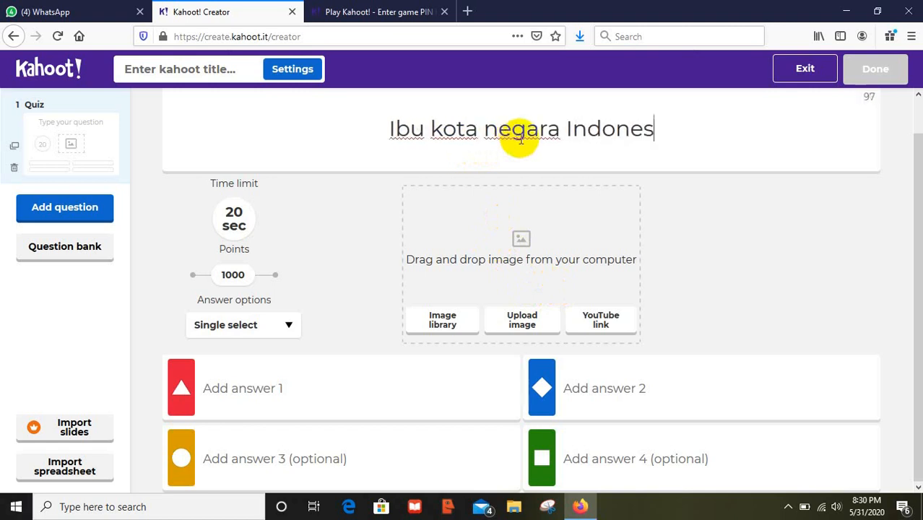
text(ia adaa)
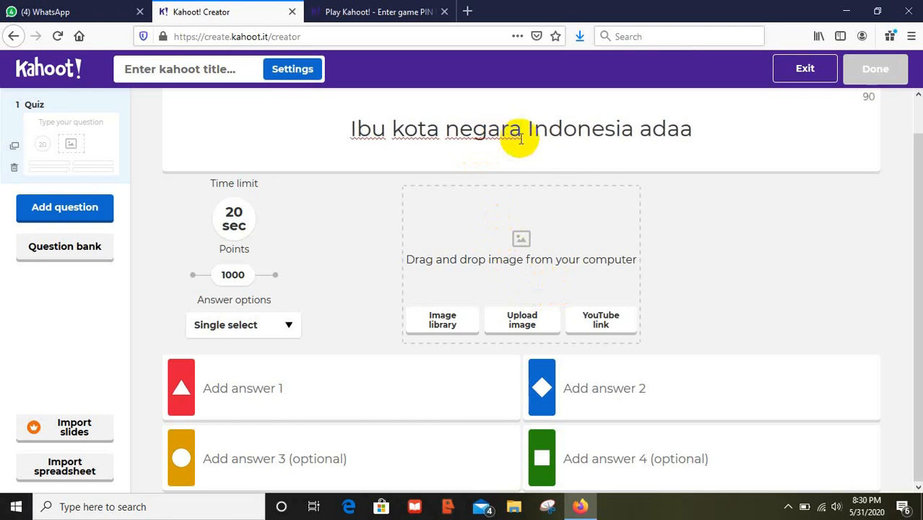
key(BackSpace)
text(lah ...)
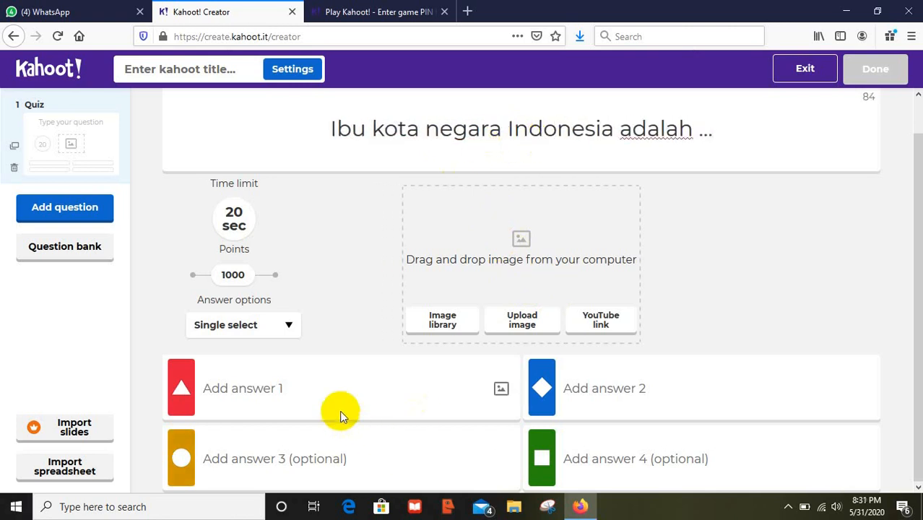
- Fill question 1's answer slots with Jakarta, Bandung, Surabaya and Malang
click(307, 393)
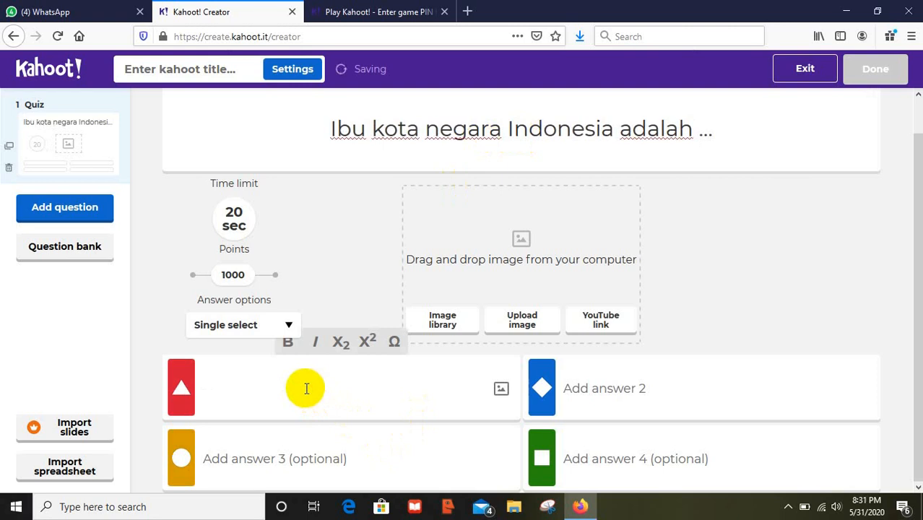
text(Jakarta)
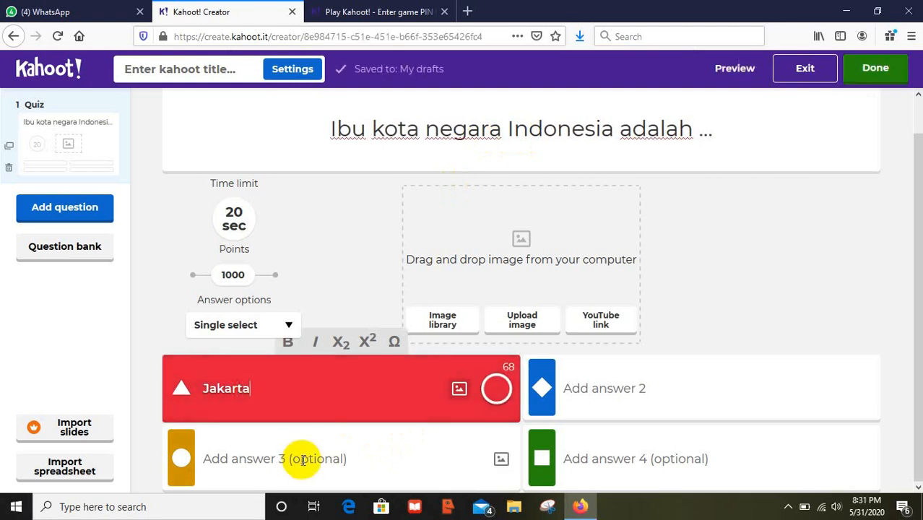
click(299, 454)
text(B)
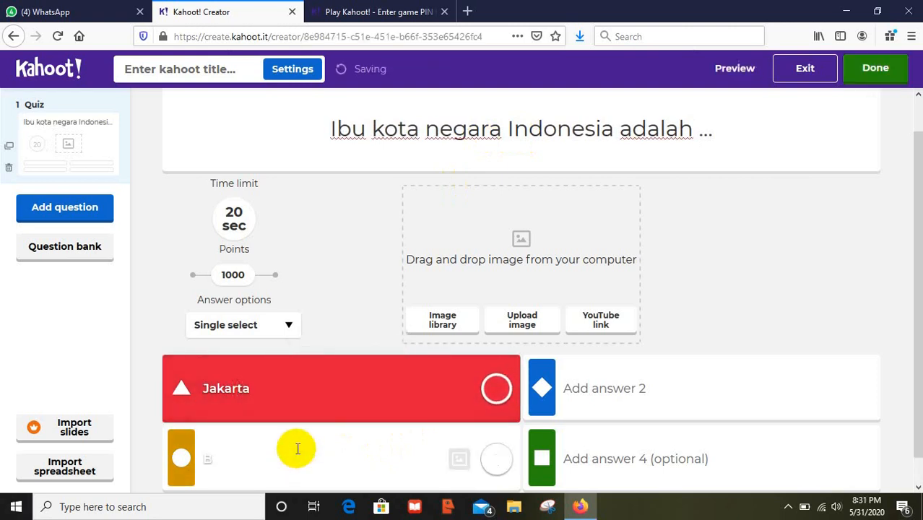
text(andung)
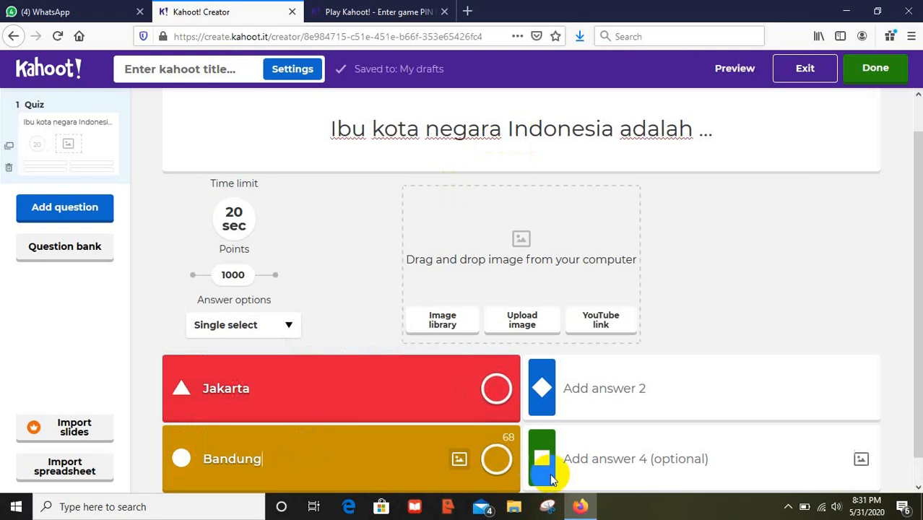
click(599, 381)
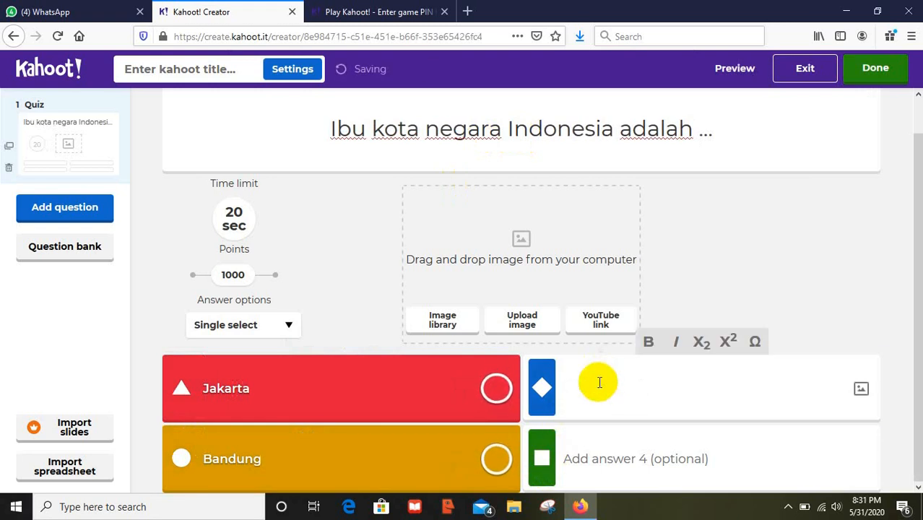
text(Surabaya)
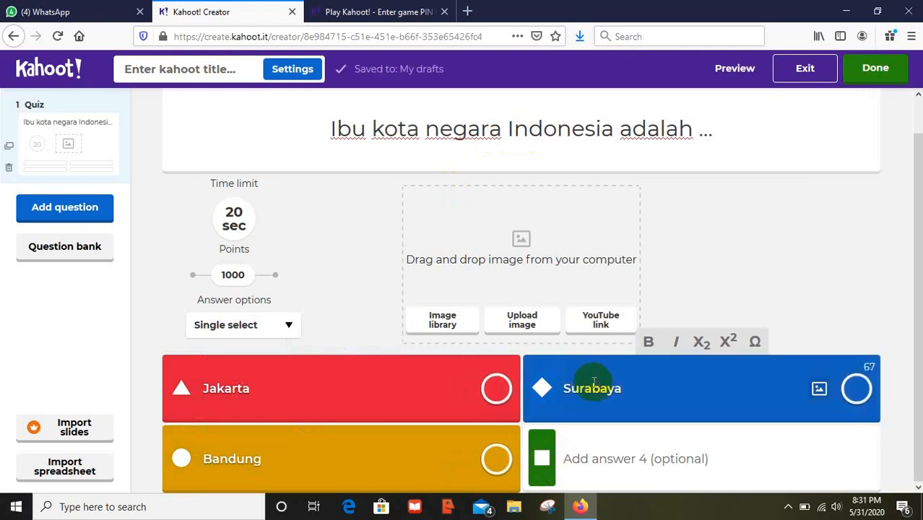
click(599, 448)
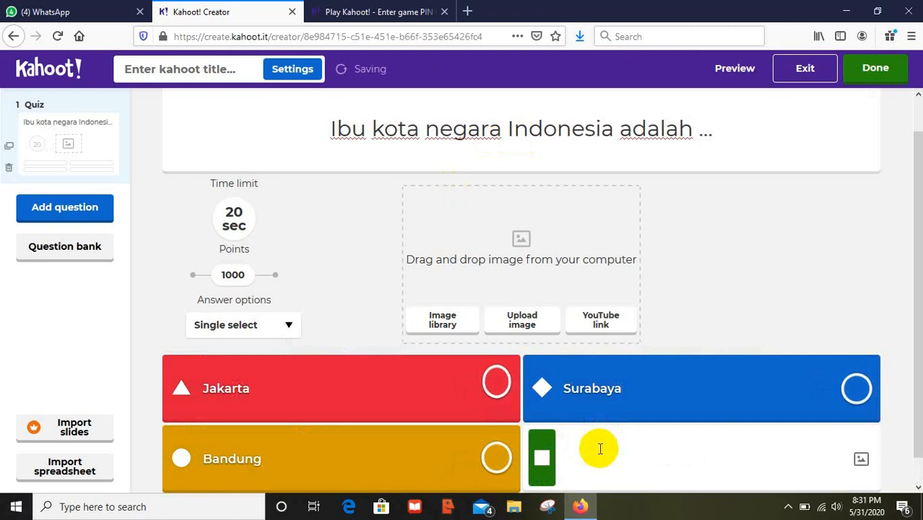
text(Malang)
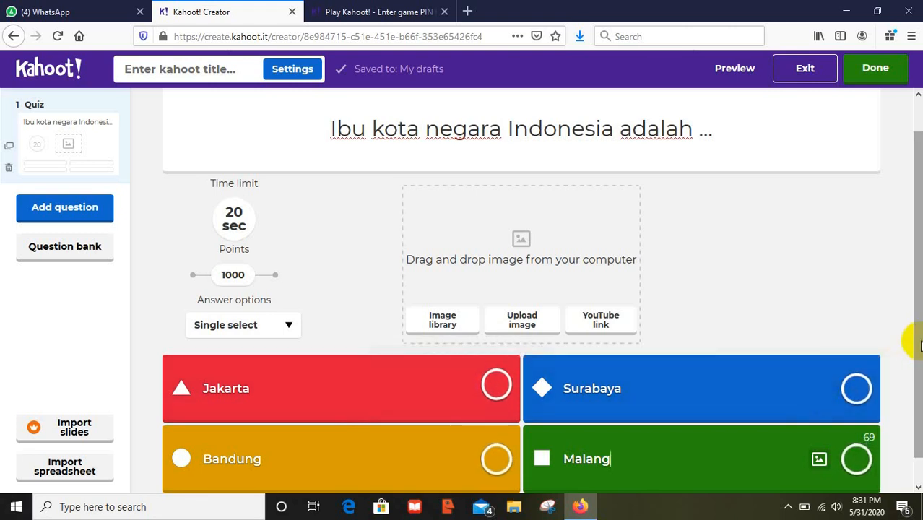
drag(912, 335, 919, 375)
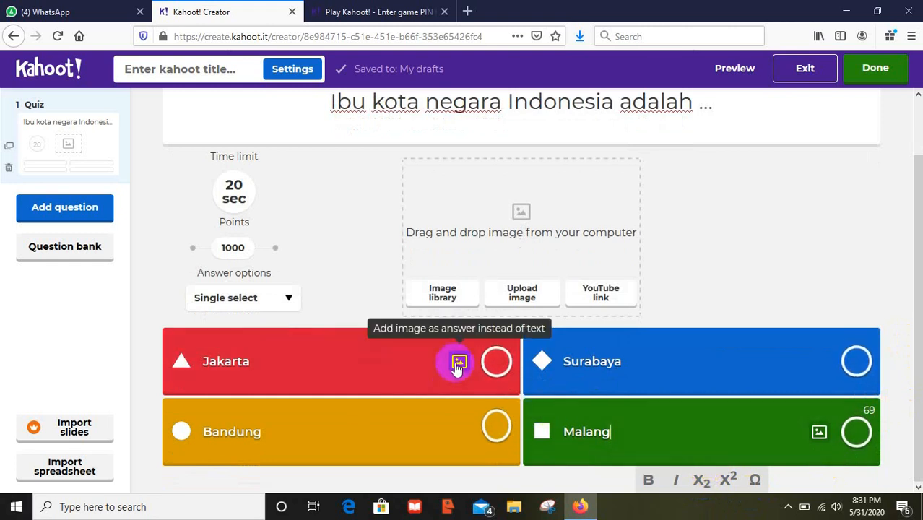
click(497, 363)
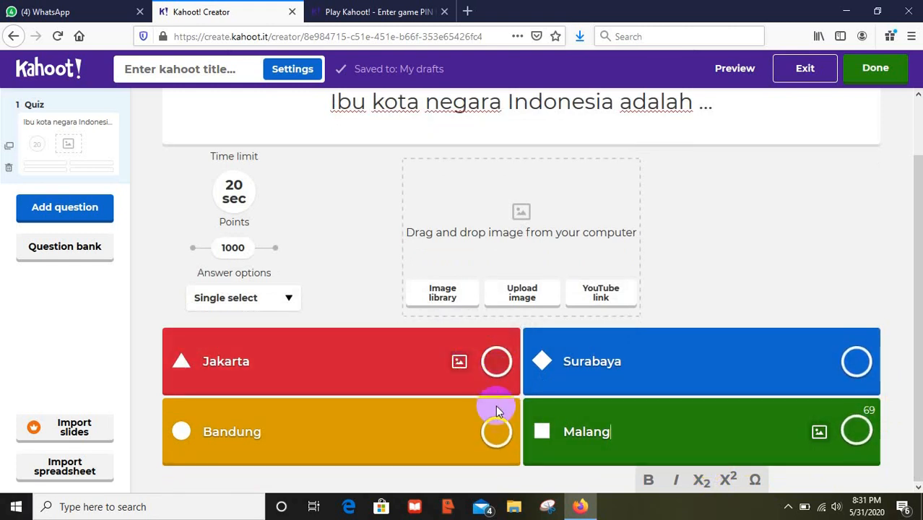
- Make Jakarta the only correct answer, keep single select, and set a 30-second time limit
click(496, 369)
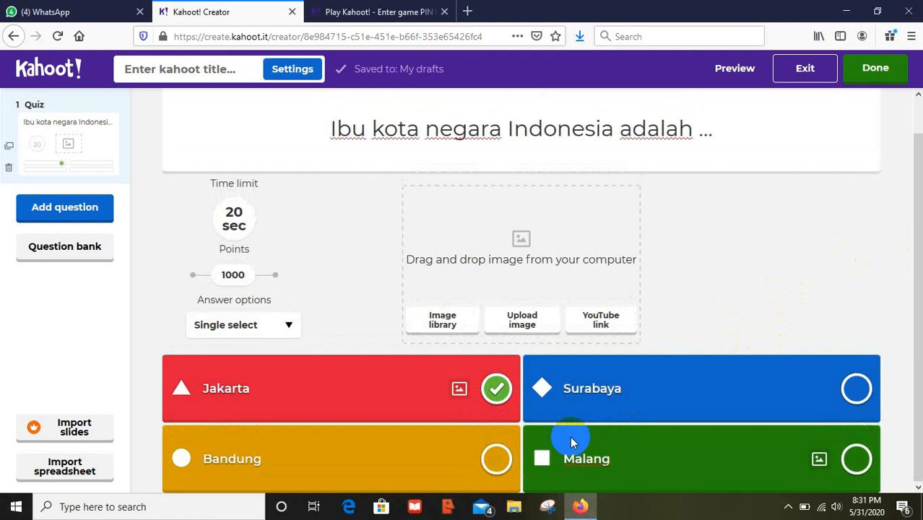
click(496, 460)
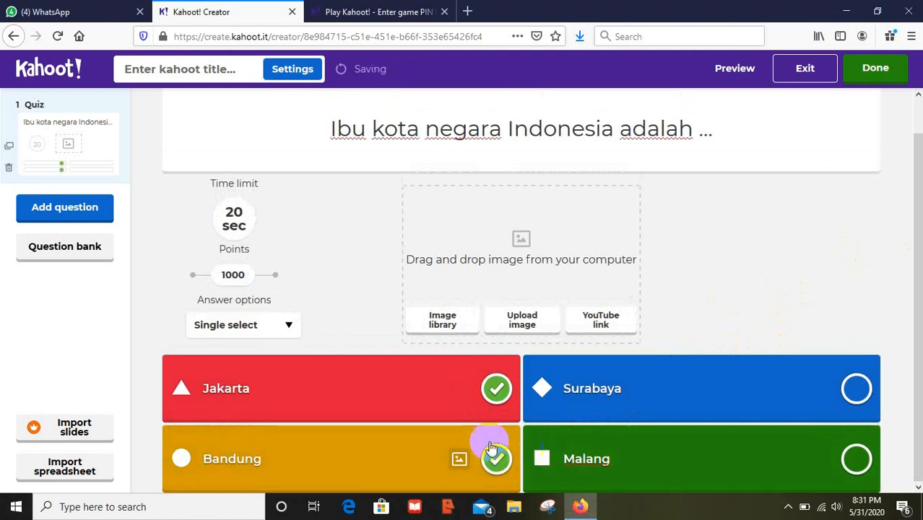
click(496, 389)
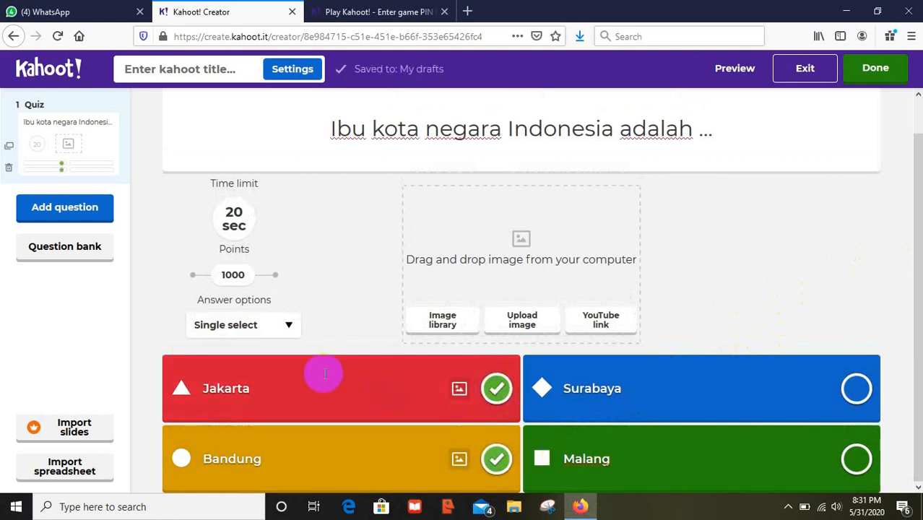
click(287, 326)
click(287, 326)
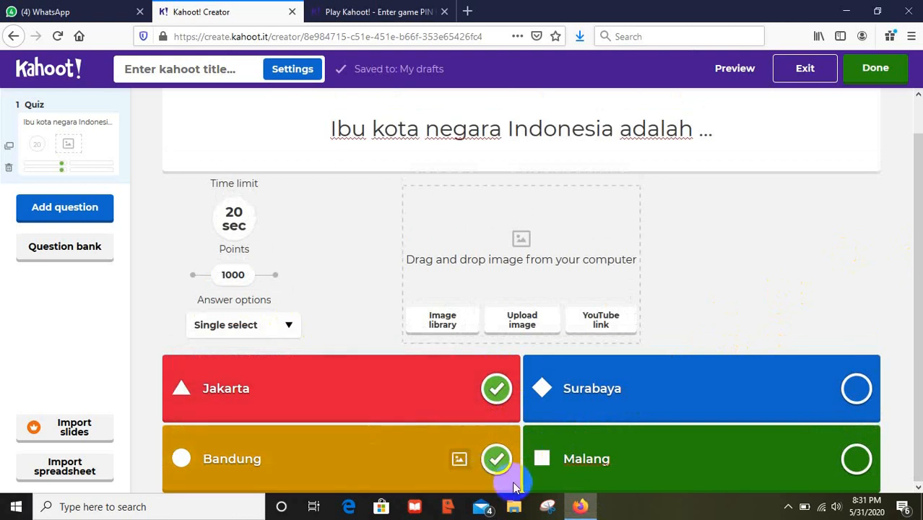
click(498, 459)
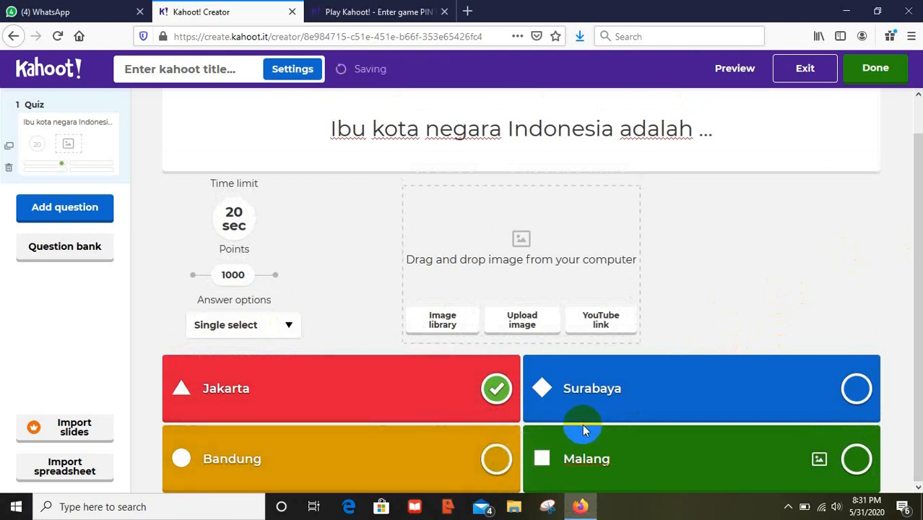
click(236, 223)
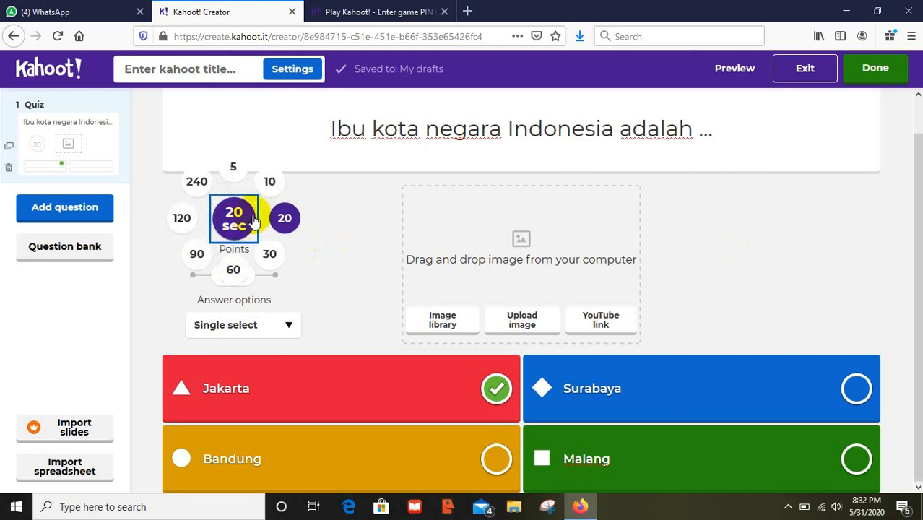
click(272, 252)
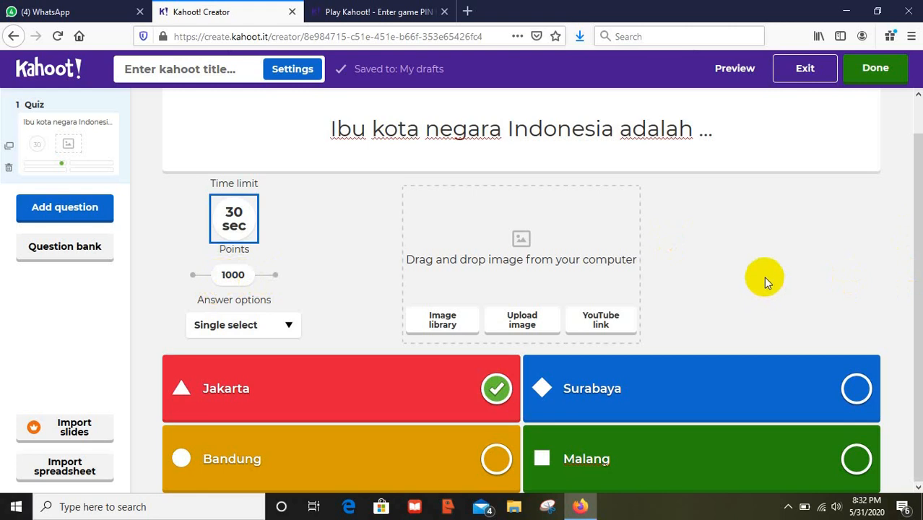
- Add a Quiz question 2 reading 'Ibu kota negara Filipina adalah ...'
click(74, 210)
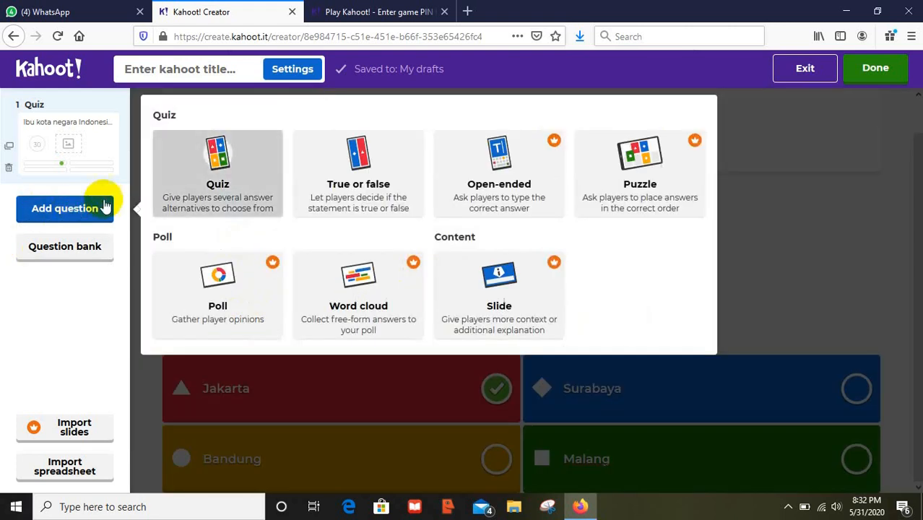
click(212, 186)
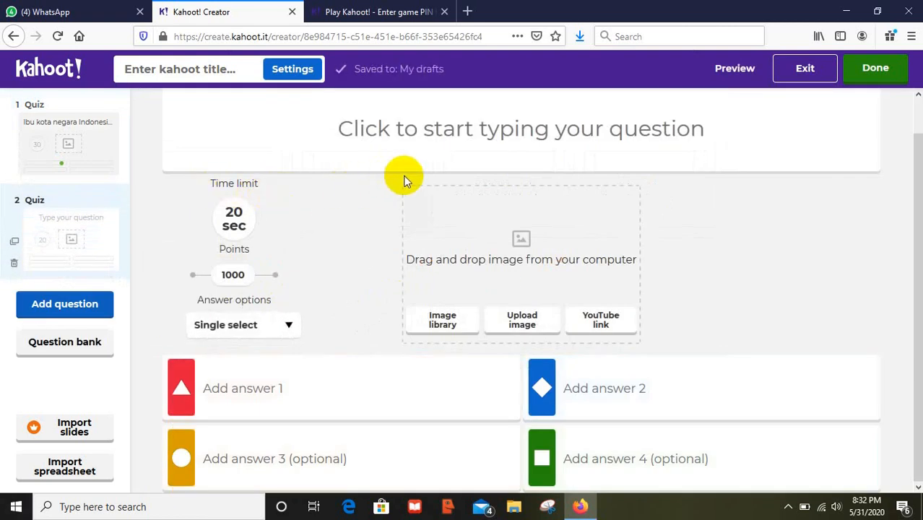
click(425, 134)
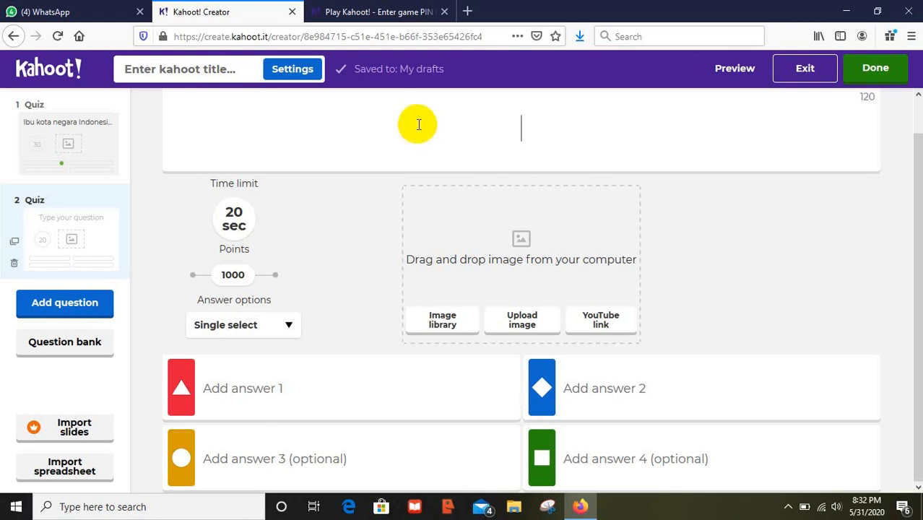
text(Ibu )
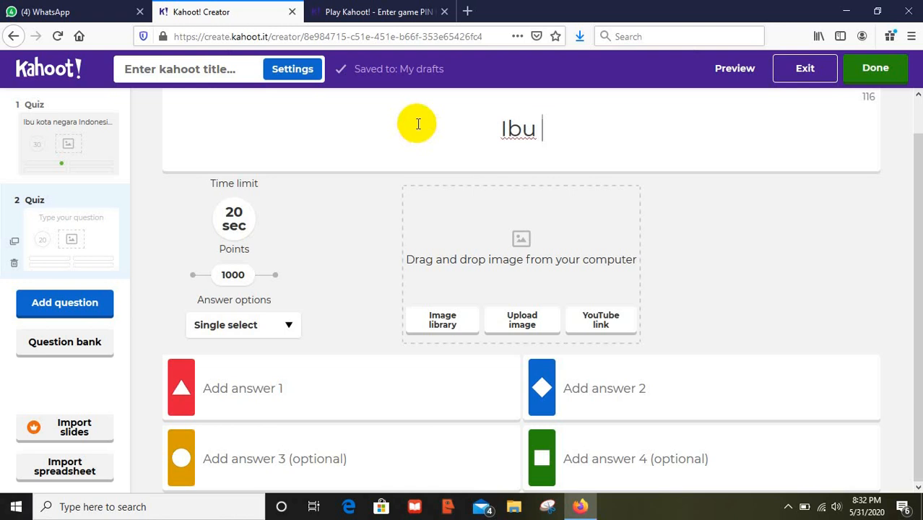
text(kota ne)
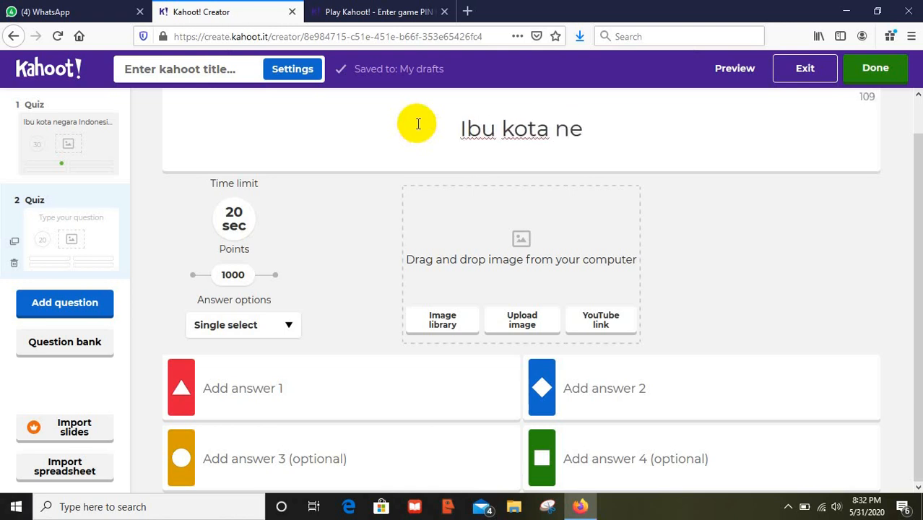
text(ga)
key(BackSpace)
text(gara)
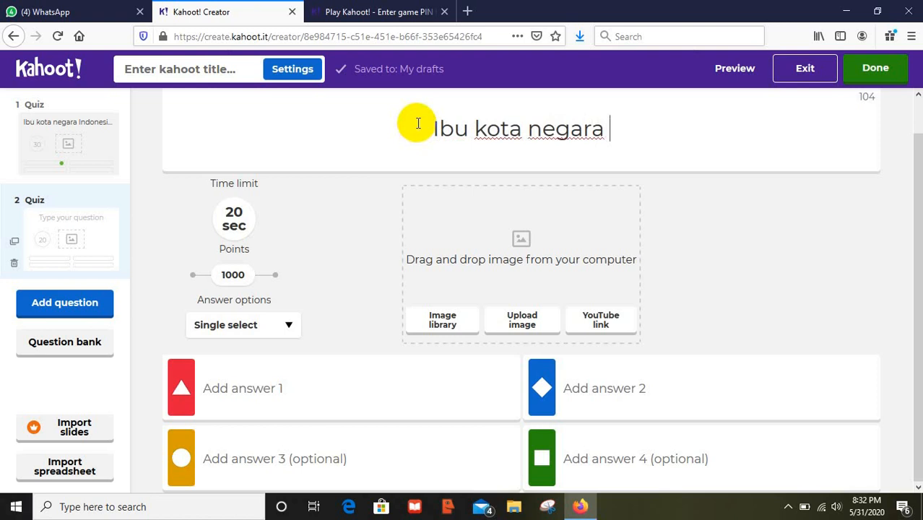
text( F)
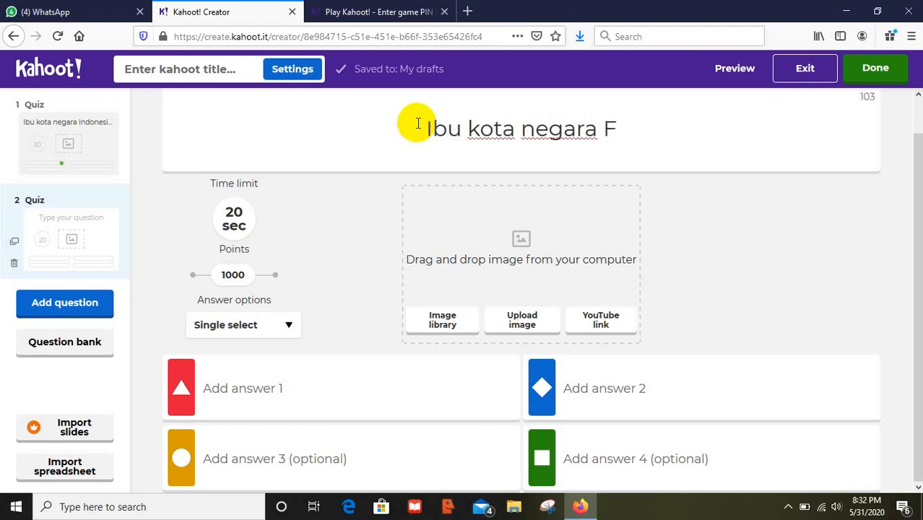
text(ilipina )
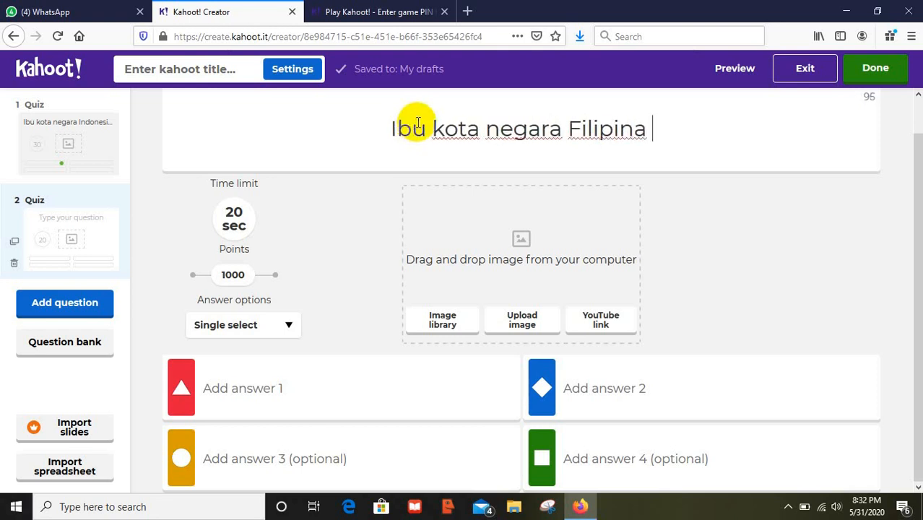
text(adalah ...)
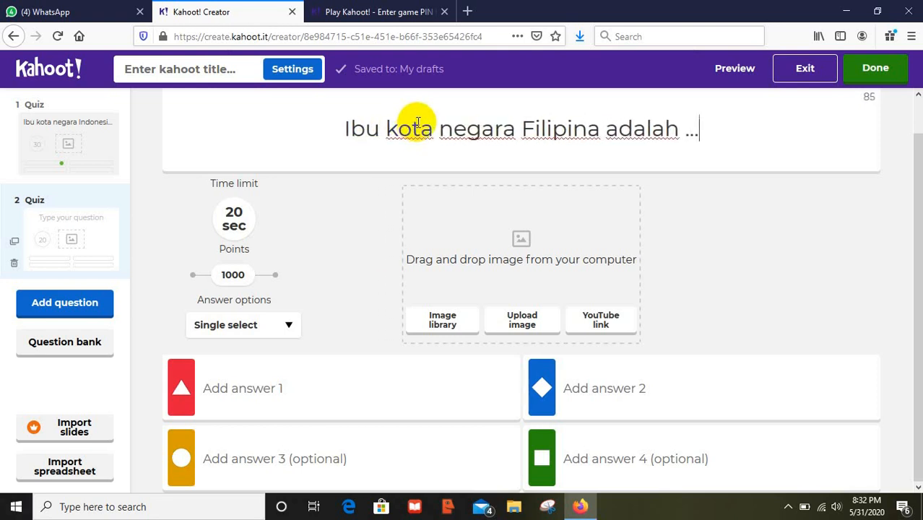
click(260, 392)
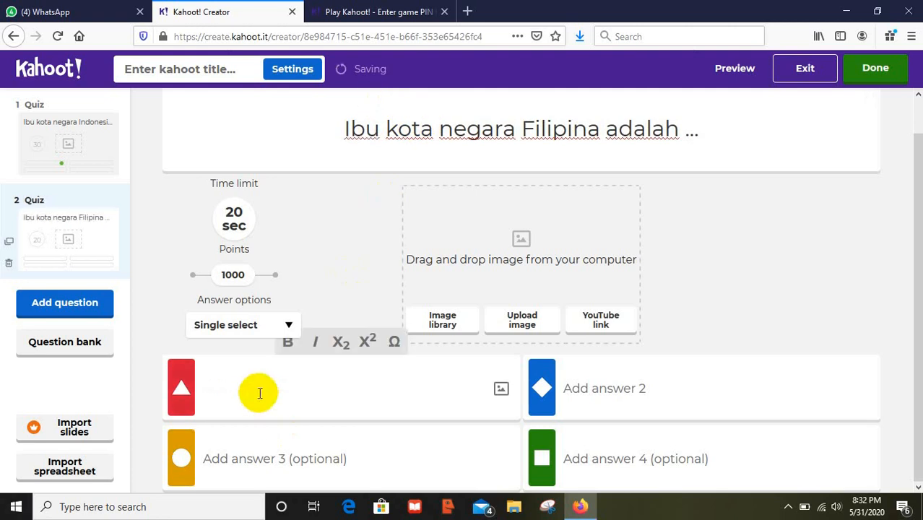
- Enter Manila and Jakarta as question 2's first and third answers, capitalising Jakarta
text(Manila)
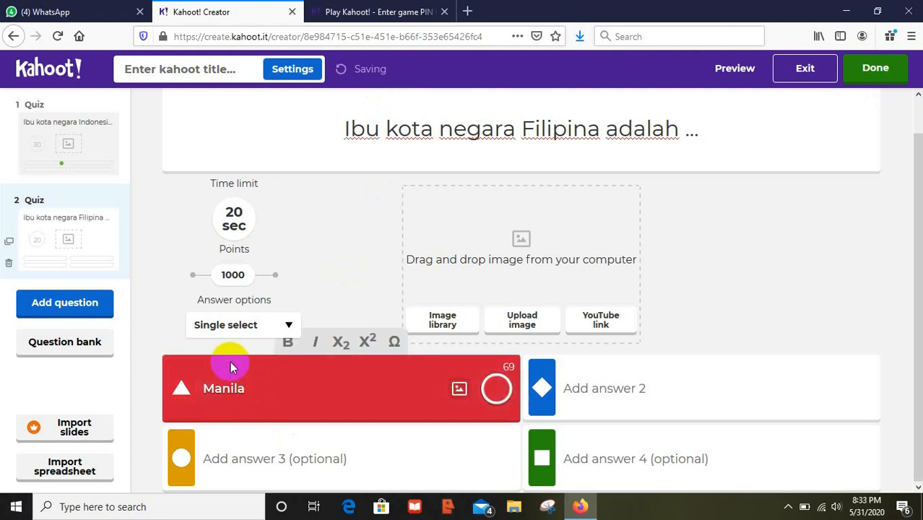
click(226, 457)
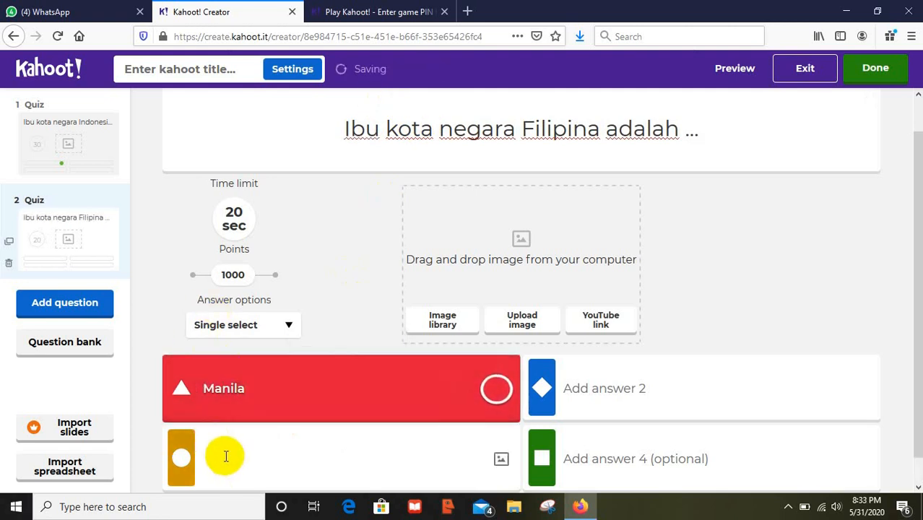
text(jakarta)
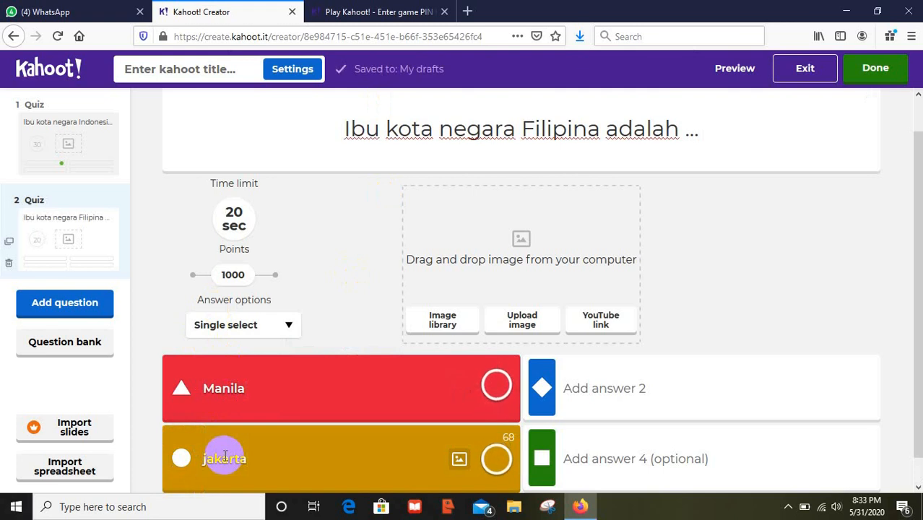
click(210, 458)
key(BackSpace)
text(J)
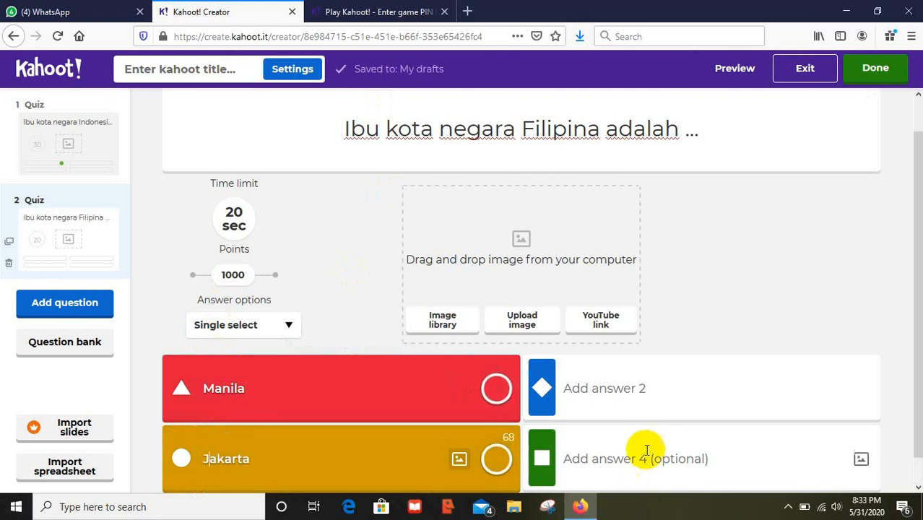
- Enter Kuala Lumpur and Bangkok as the second and fourth answers, correcting typos
click(622, 392)
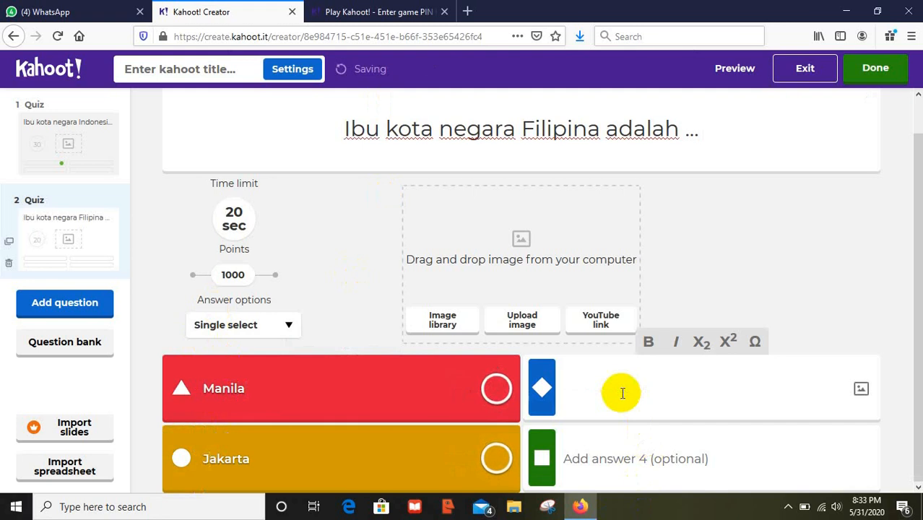
text(Kula)
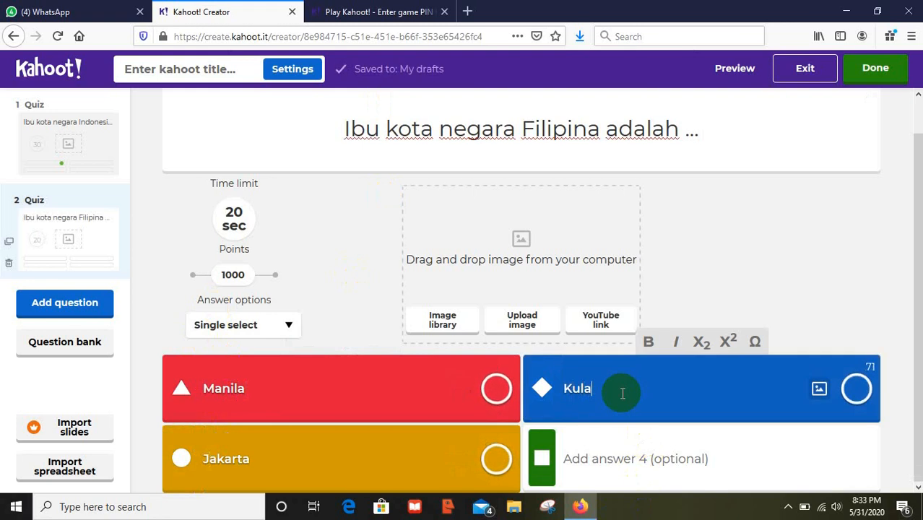
key(BackSpace)
key(BackSpace)
text(ala Lu)
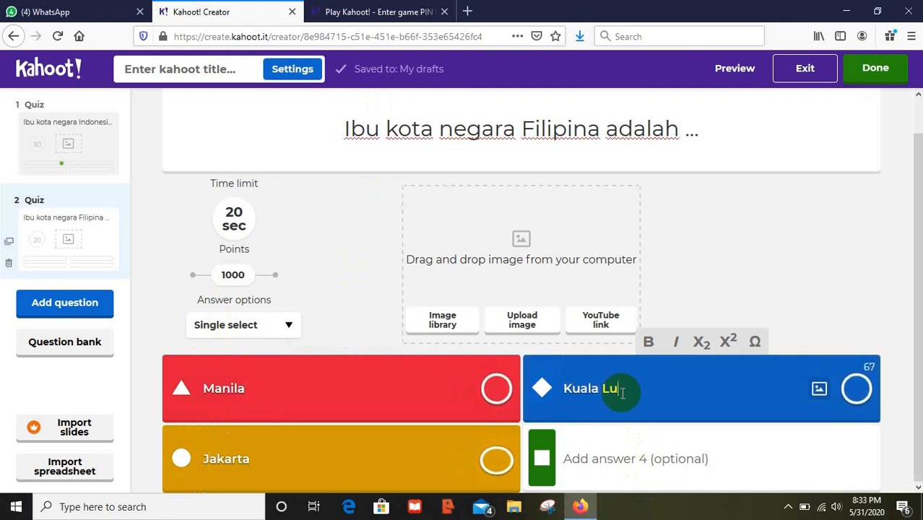
text(mpur)
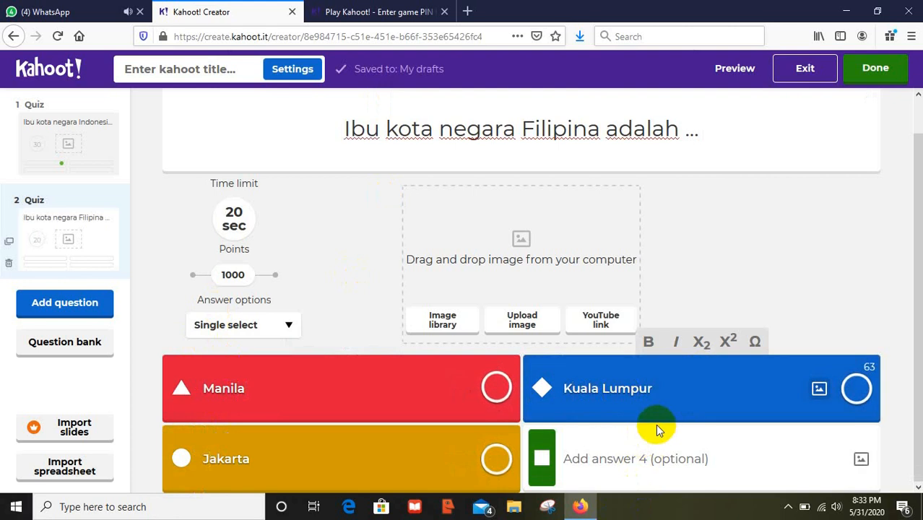
click(634, 451)
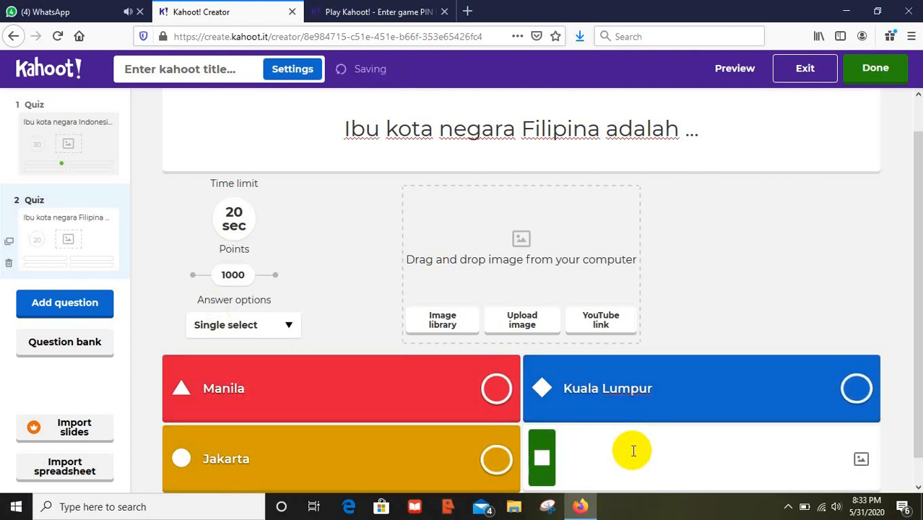
text(bangkok)
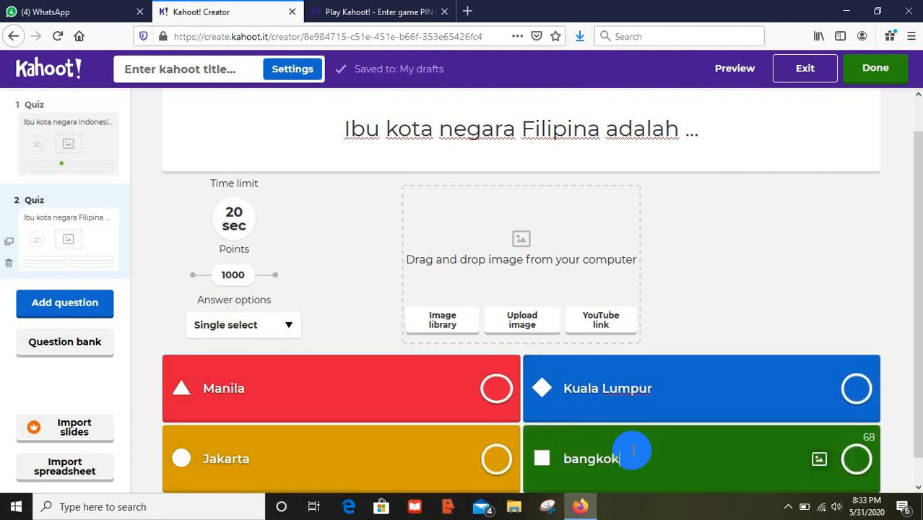
key(Left)
key(Left)
key(Left)
key(Left)
key(Left)
key(Left)
key(BackSpace)
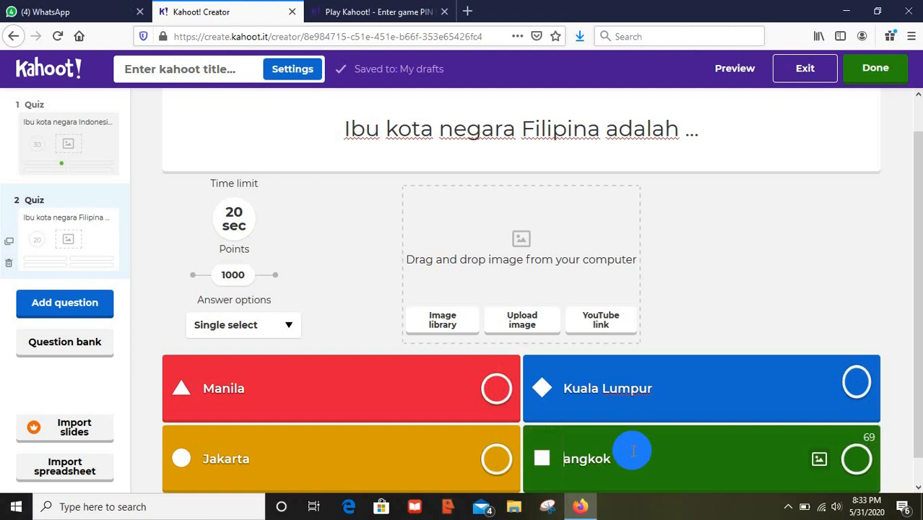
- Mark Manila as the correct answer and give the Philippines question a 30 sec time limit
text(B)
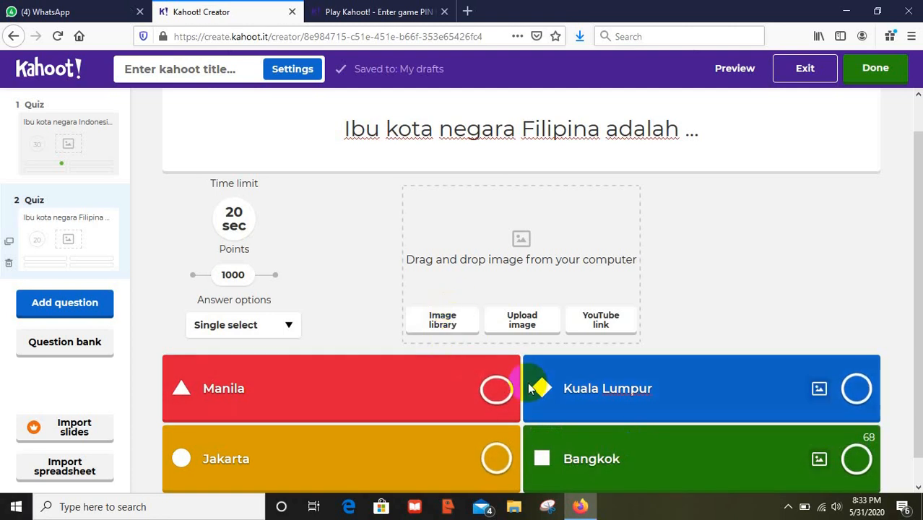
click(496, 389)
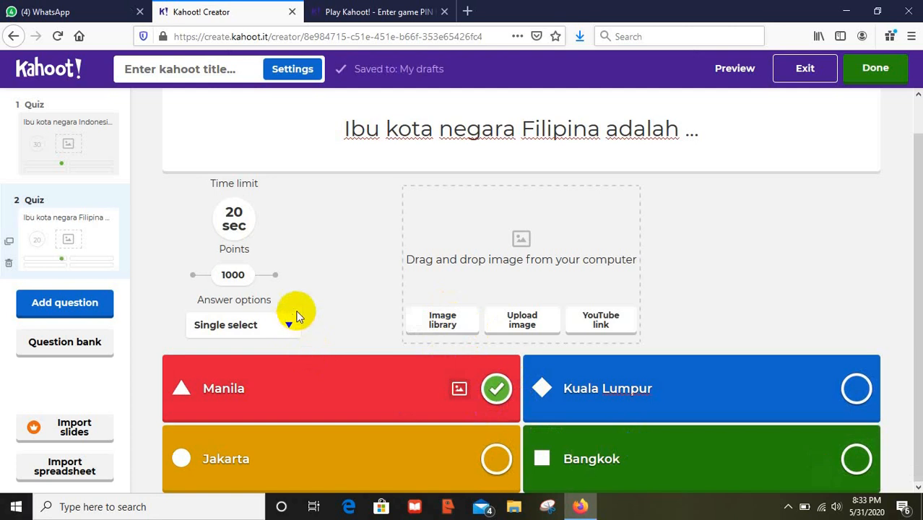
click(234, 224)
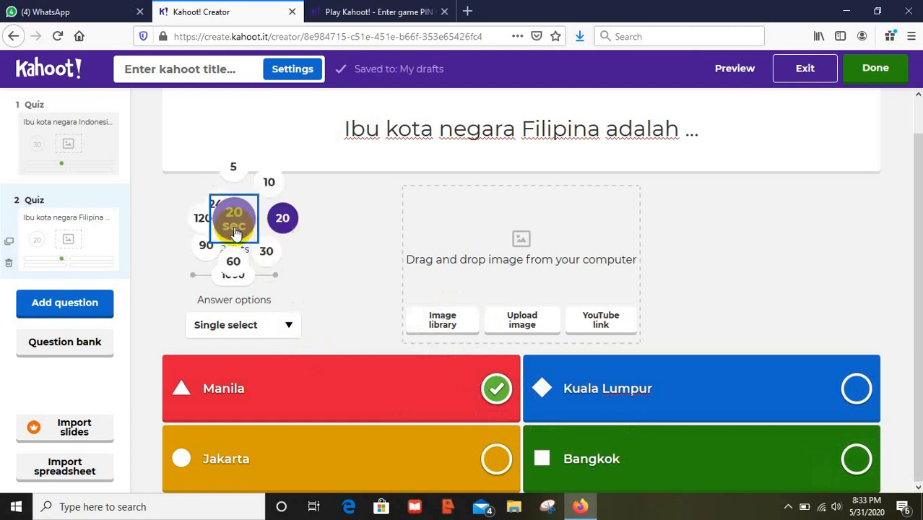
click(271, 254)
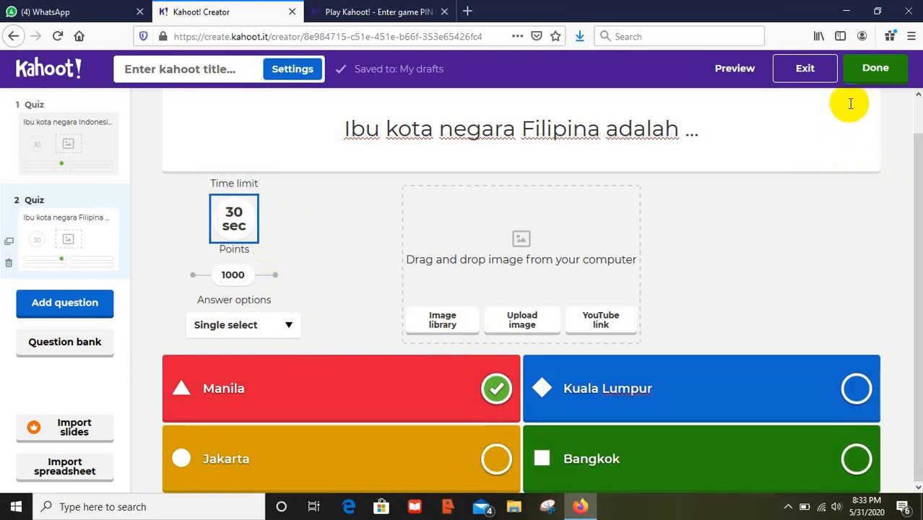
click(870, 72)
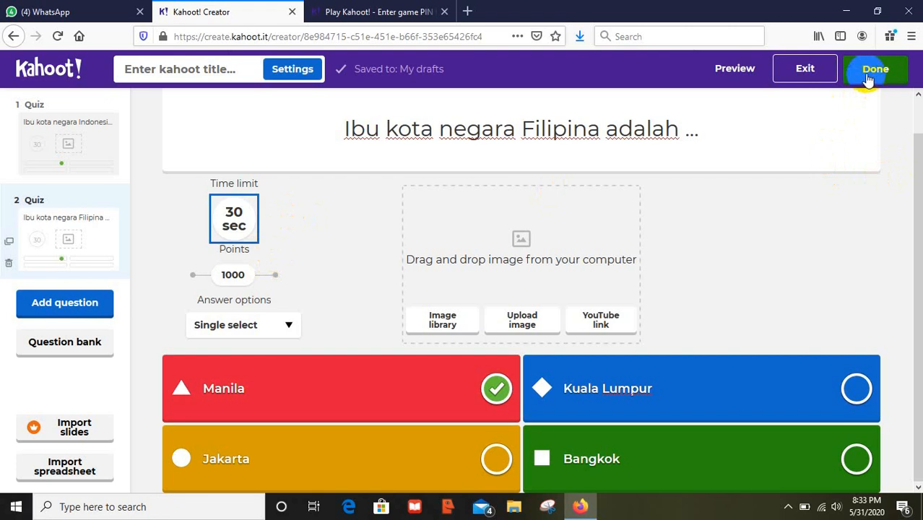
- Title the quiz 'Nama-nama Ibu Kota negara'
click(869, 78)
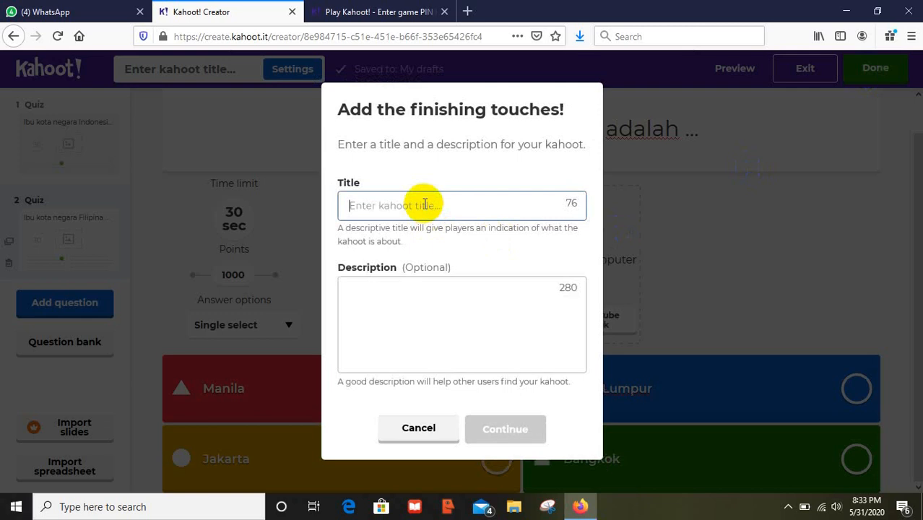
text(Nama-)
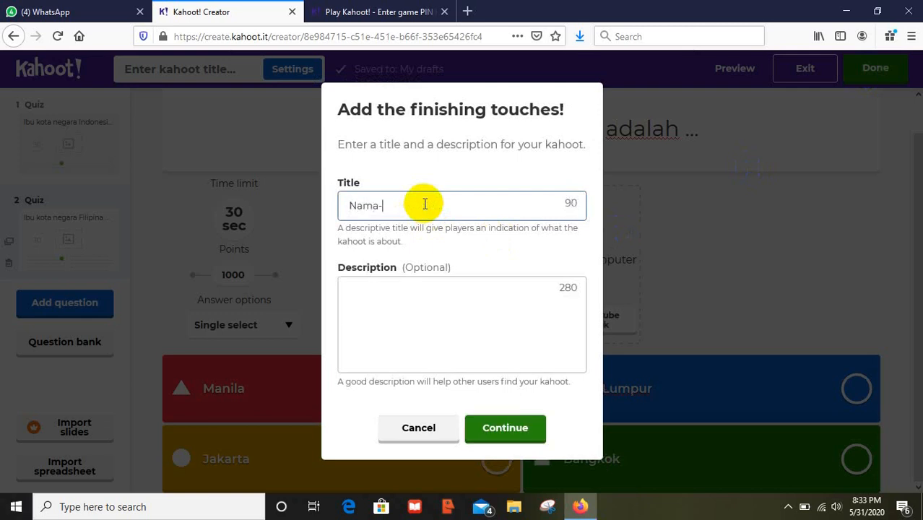
text(nama Ibu Kota neg)
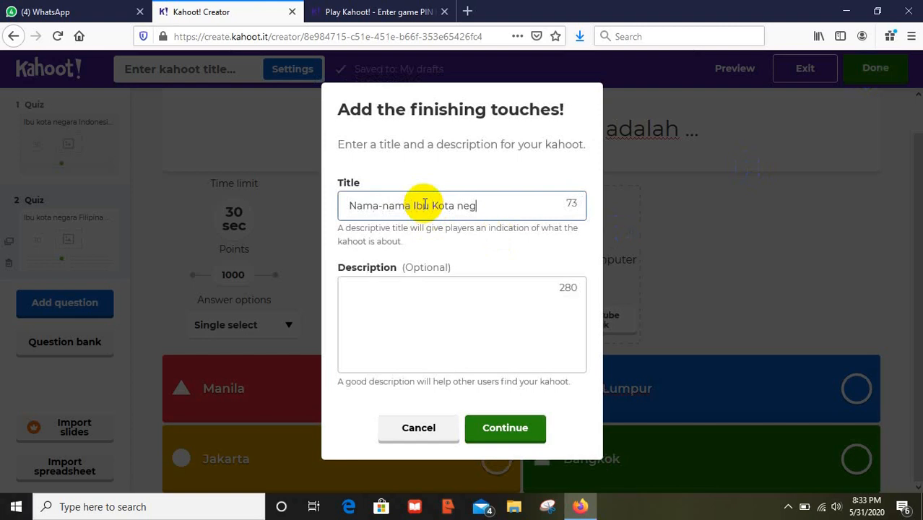
text(ara)
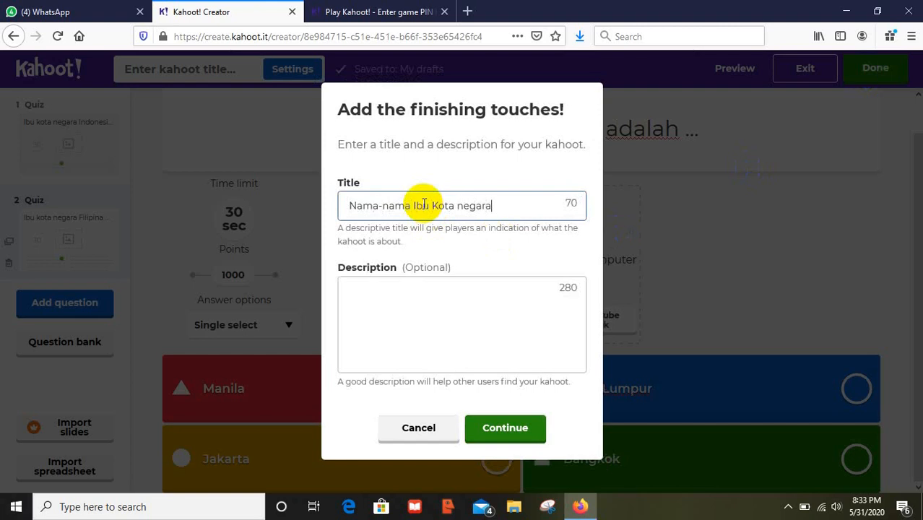
click(387, 307)
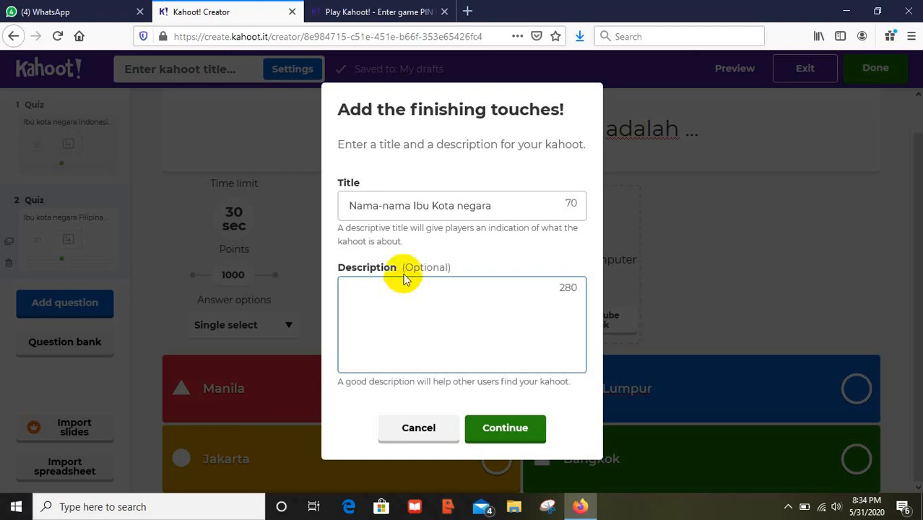
- Write the description 'Kuis ini berisi Nama-nama Ibu Kota negara ASEAN' by reusing the copied title
drag(350, 206, 489, 215)
key(ctrl+c)
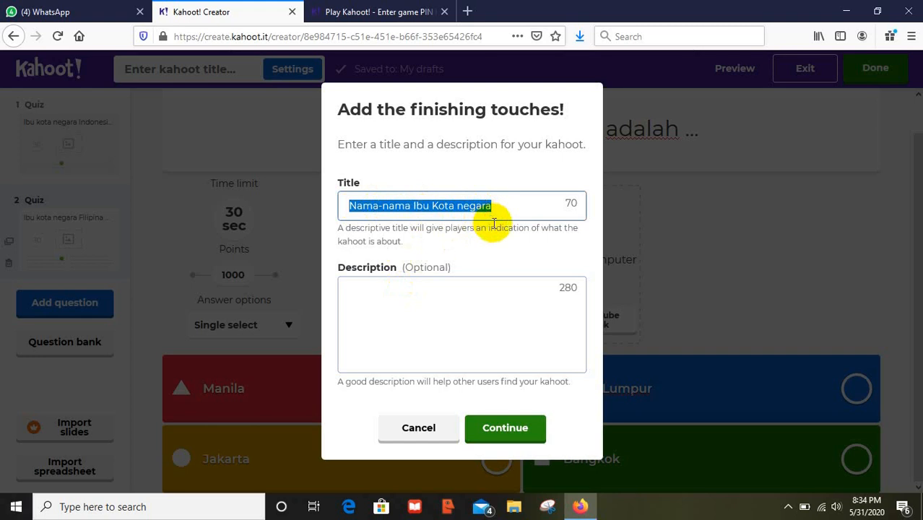
click(468, 297)
text(Kuis)
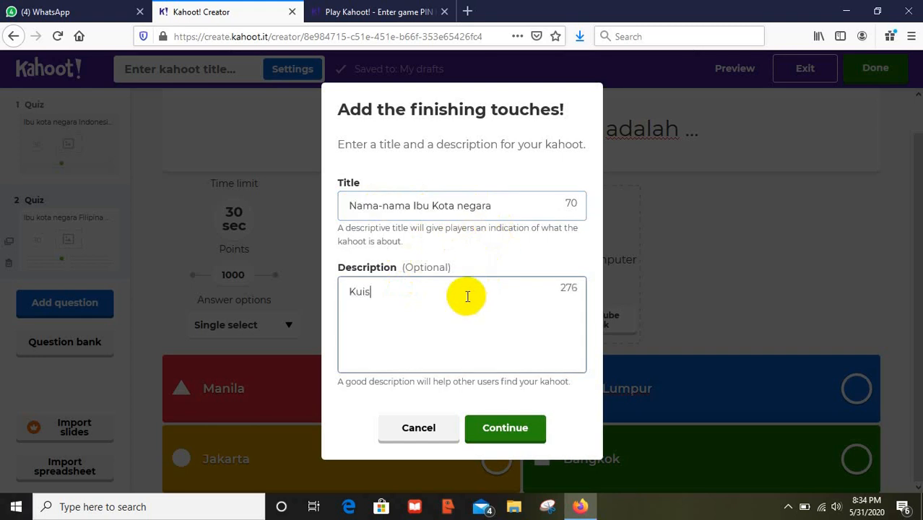
text( Ini berisi)
key(ctrl+v)
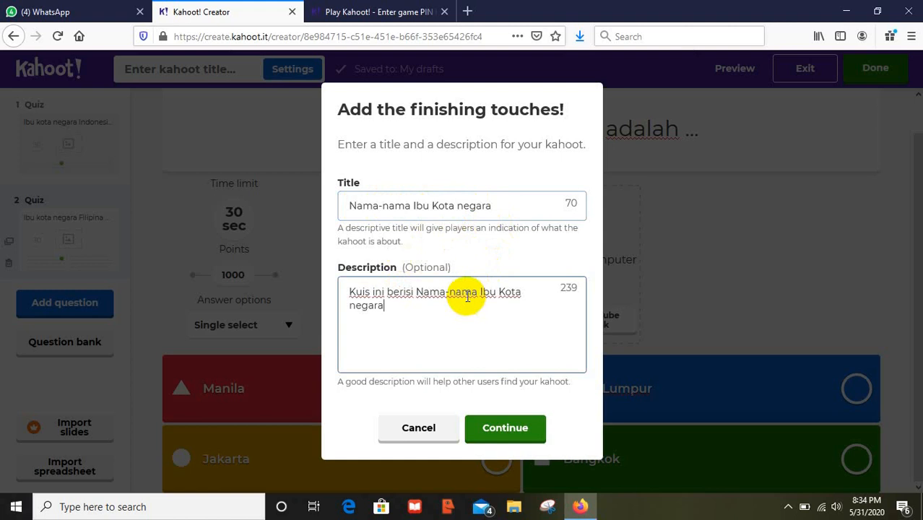
text(ASEAN)
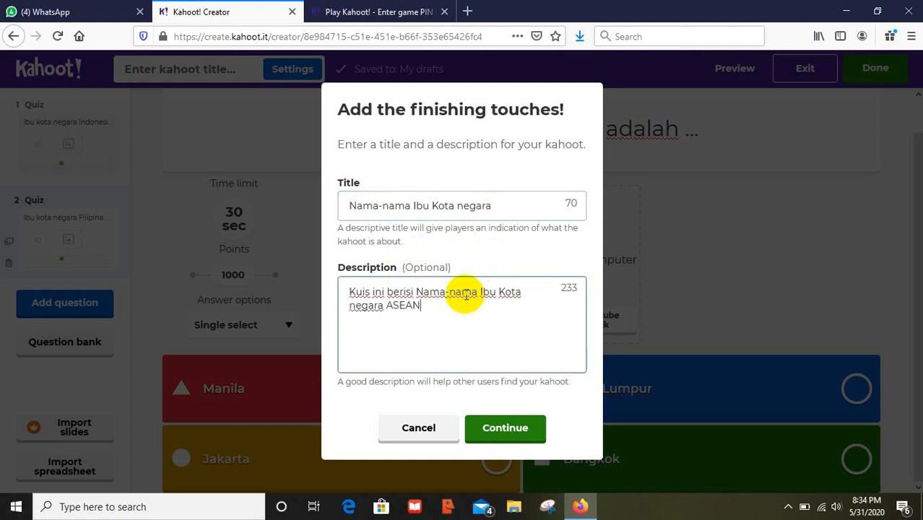
click(497, 436)
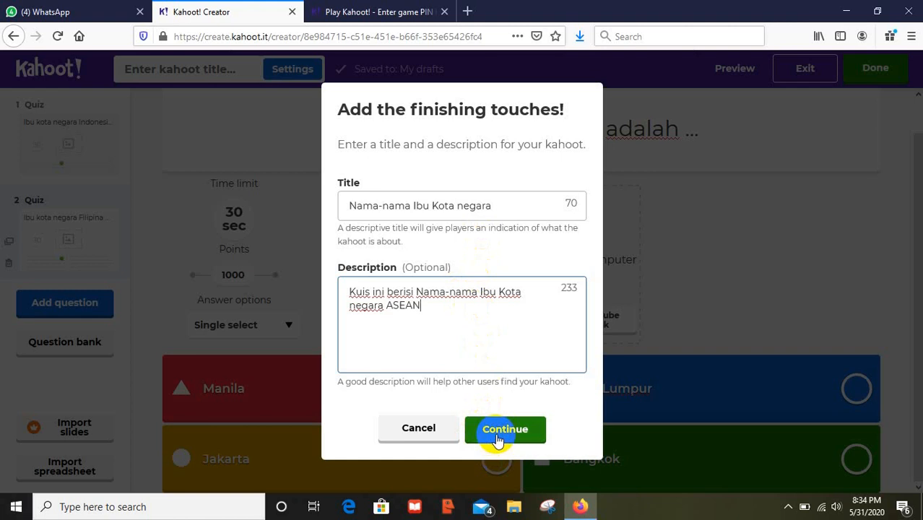
- Save the finished quiz and start playing Nama-nama Ibu Kota negara from My Kahoots
click(499, 436)
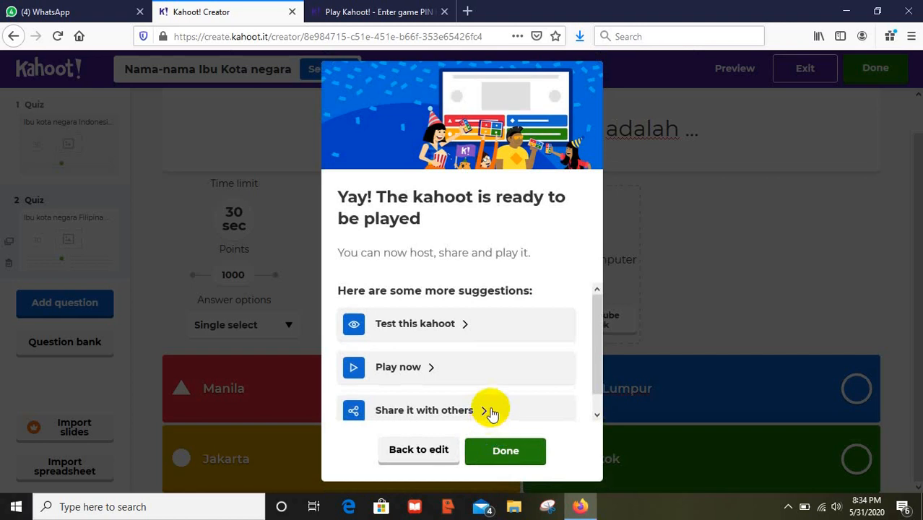
click(503, 455)
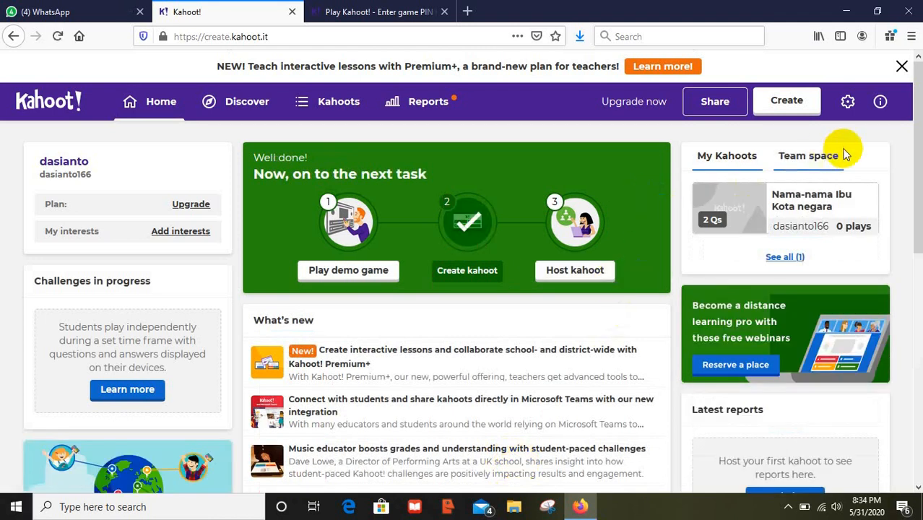
mouse_move(920, 148)
mouse_down()
mouse_move(916, 158)
mouse_move(913, 150)
mouse_up()
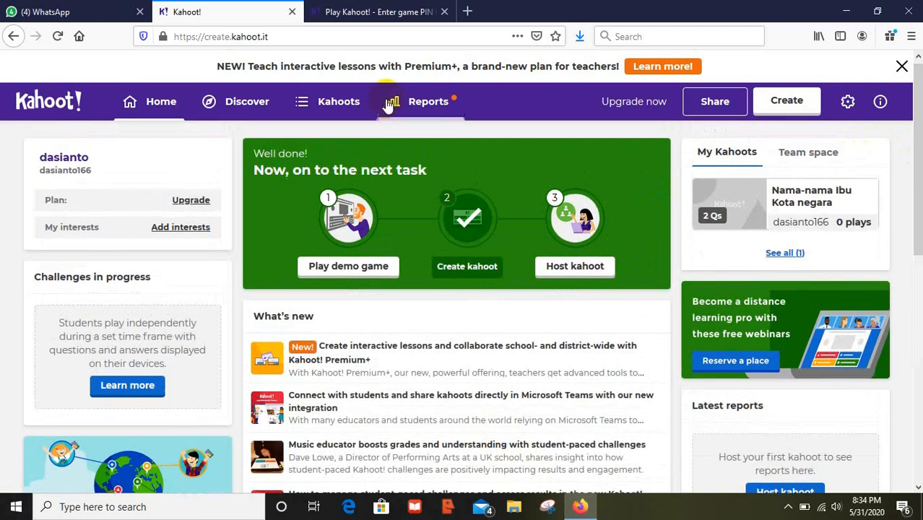
click(342, 102)
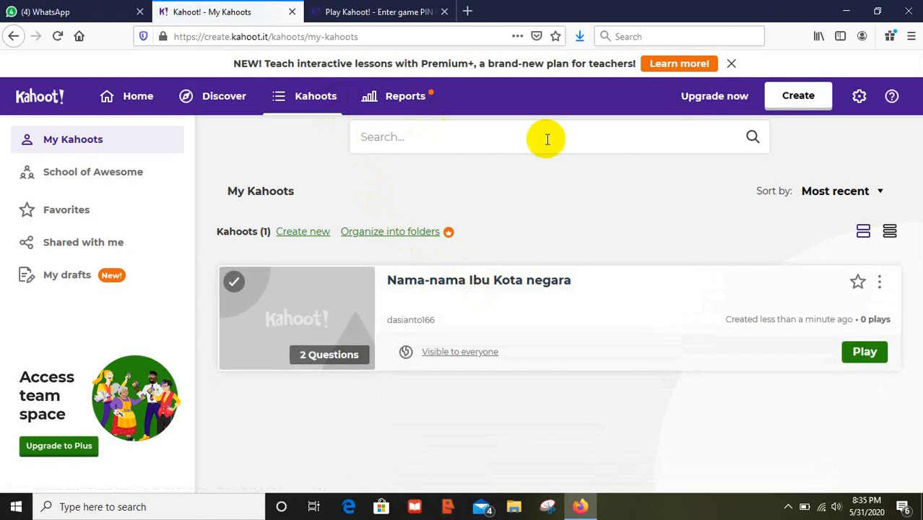
click(869, 352)
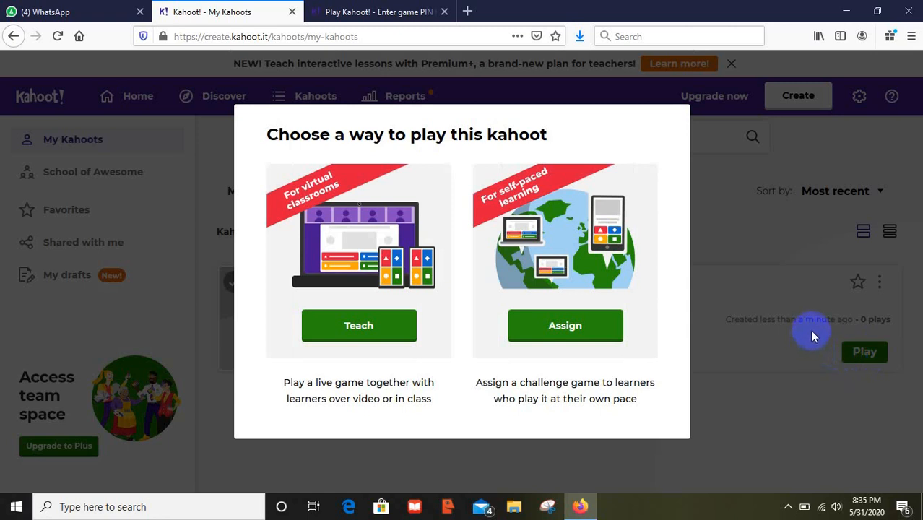
- Choose Teach to host Nama-nama Ibu Kota negara as a live game in a new tab
click(350, 336)
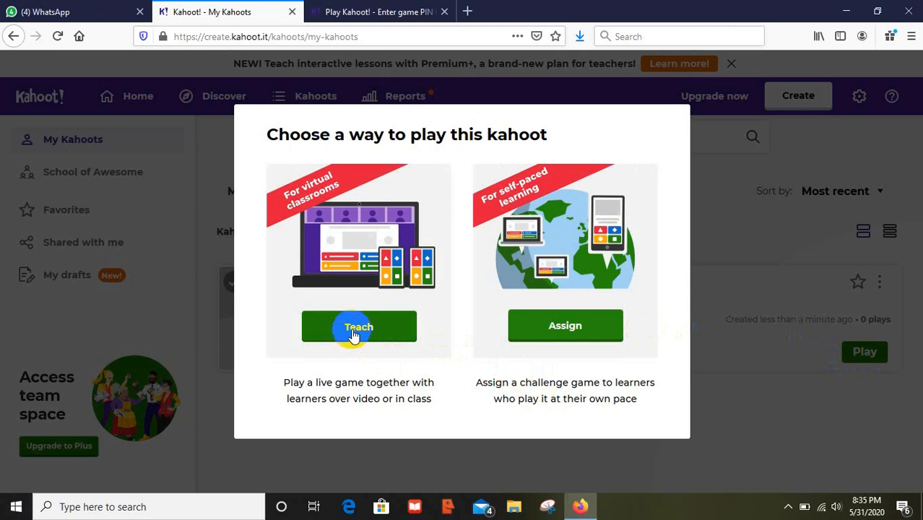
click(561, 333)
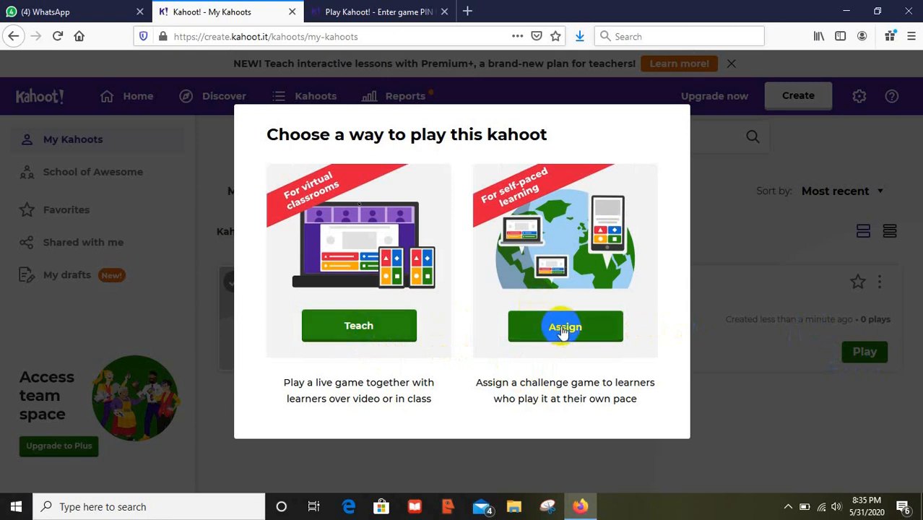
click(381, 335)
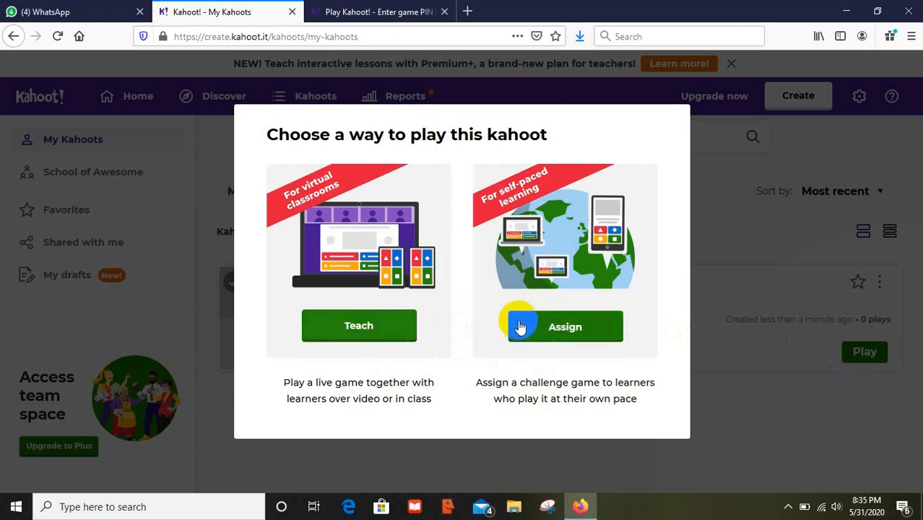
click(570, 335)
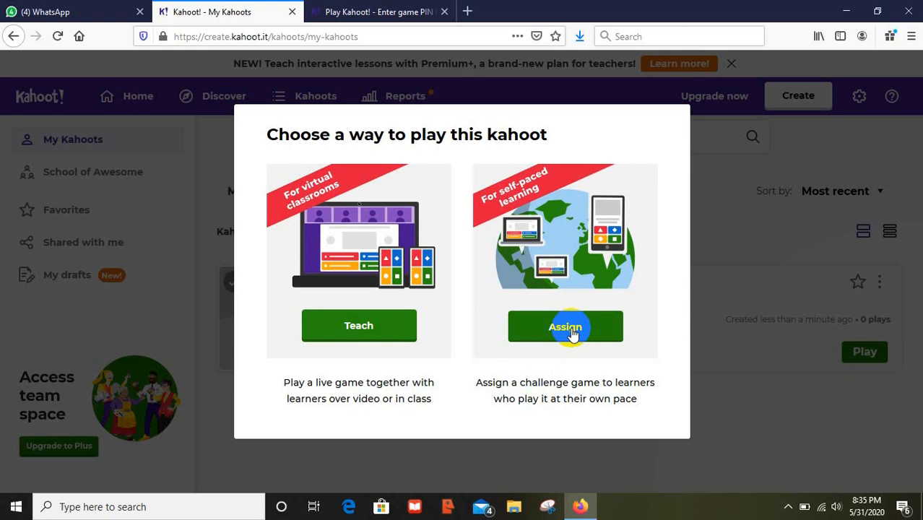
click(380, 338)
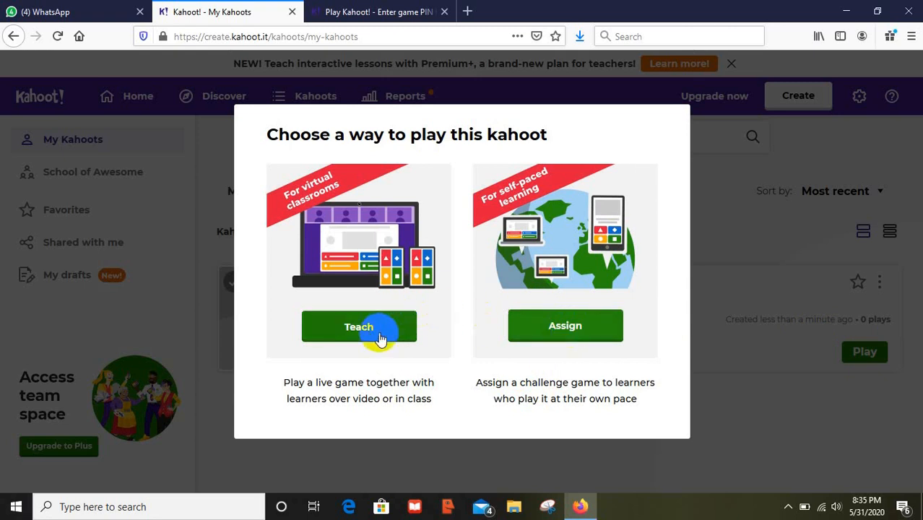
click(368, 336)
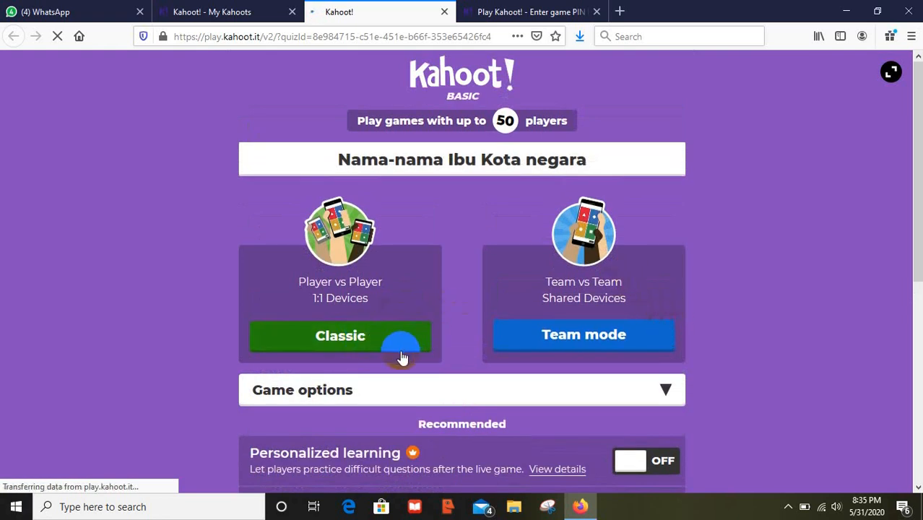
- Turn on randomized question order and randomized answer order in Game options
drag(912, 238, 912, 309)
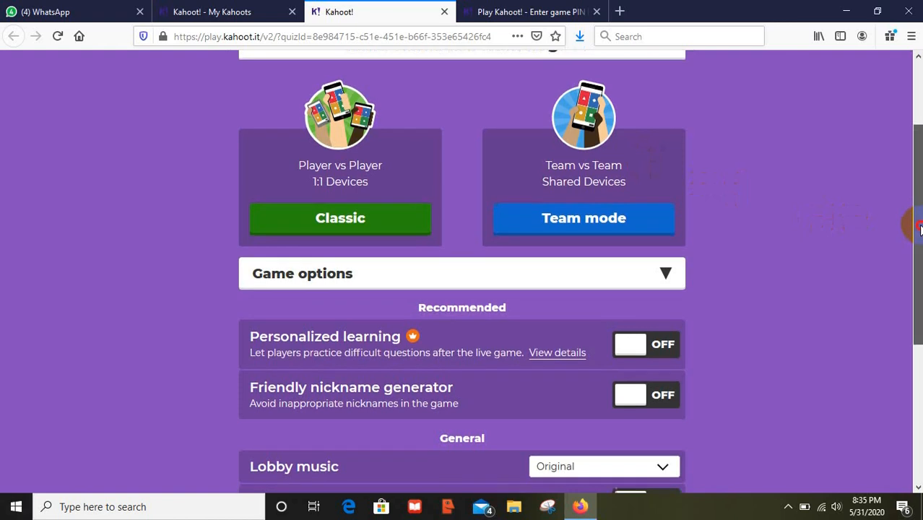
drag(915, 220, 915, 313)
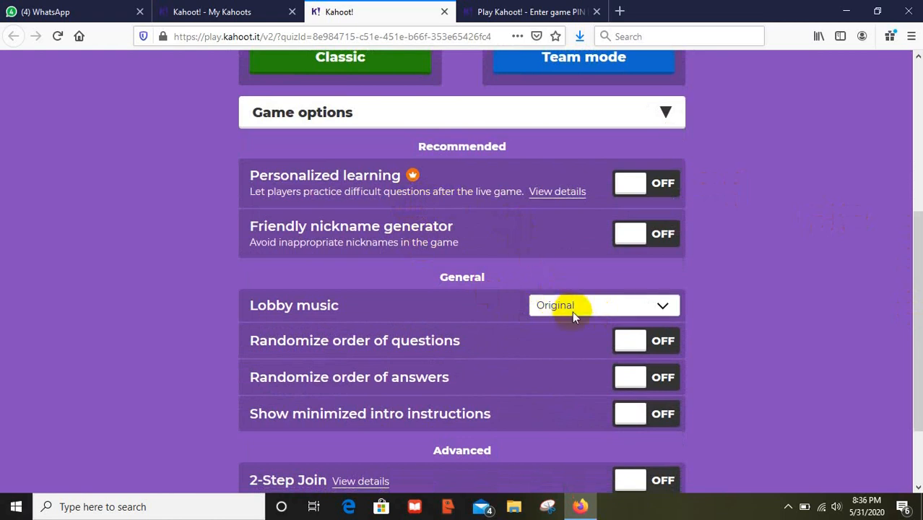
click(628, 340)
click(920, 321)
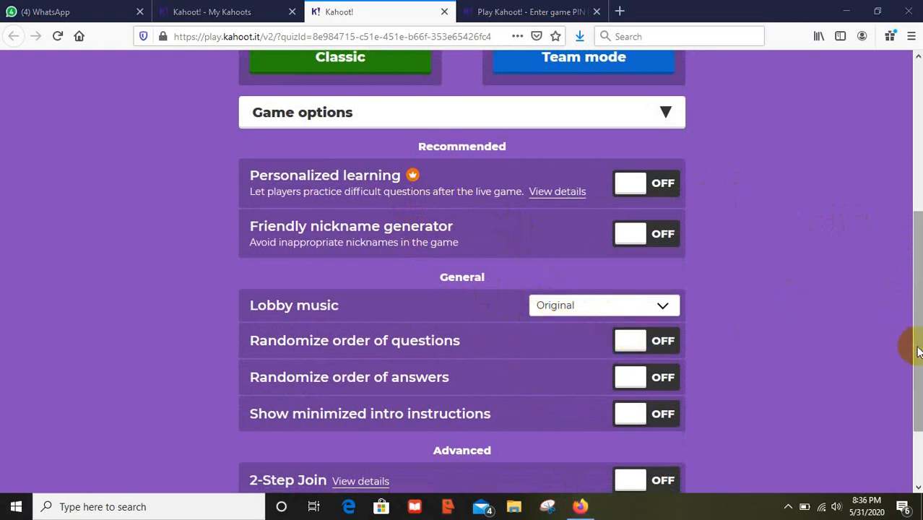
click(665, 346)
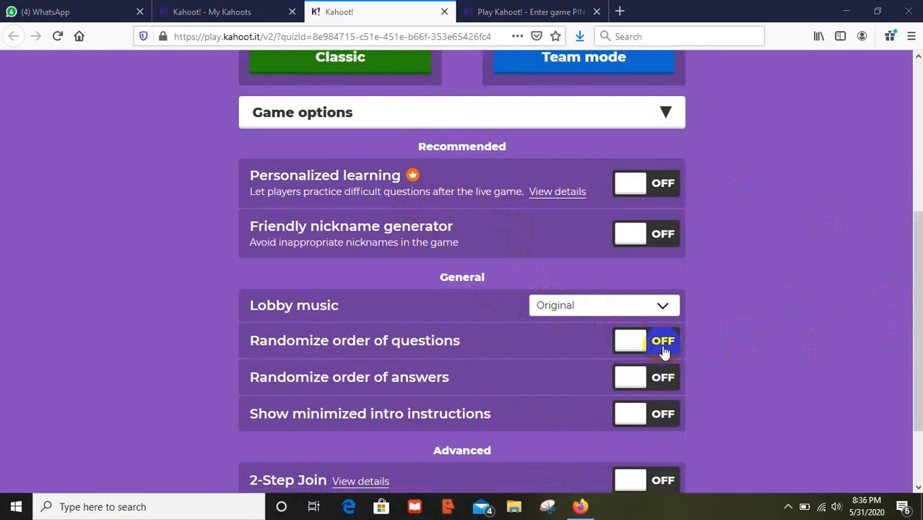
click(665, 354)
click(664, 380)
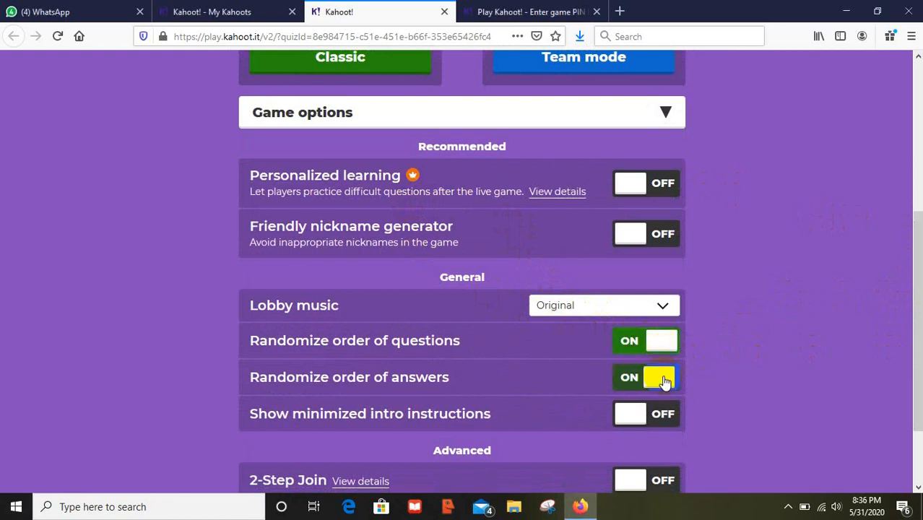
- Enable 2-Step Join, automatic question advance and rejoin, then launch the game in Classic mode
click(663, 417)
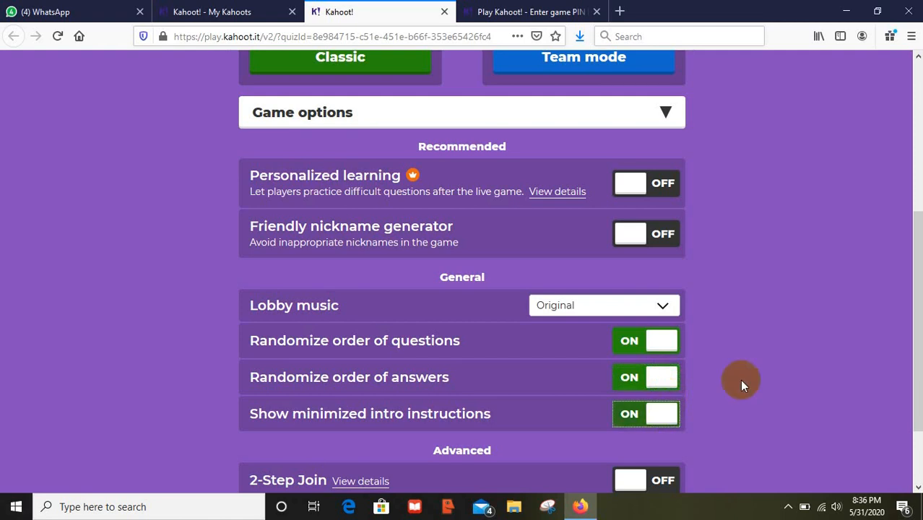
drag(914, 306, 909, 357)
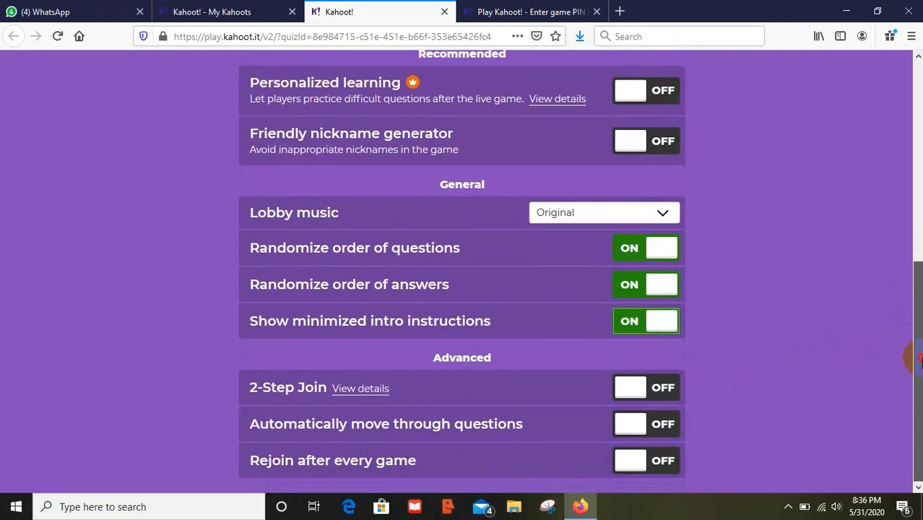
click(668, 399)
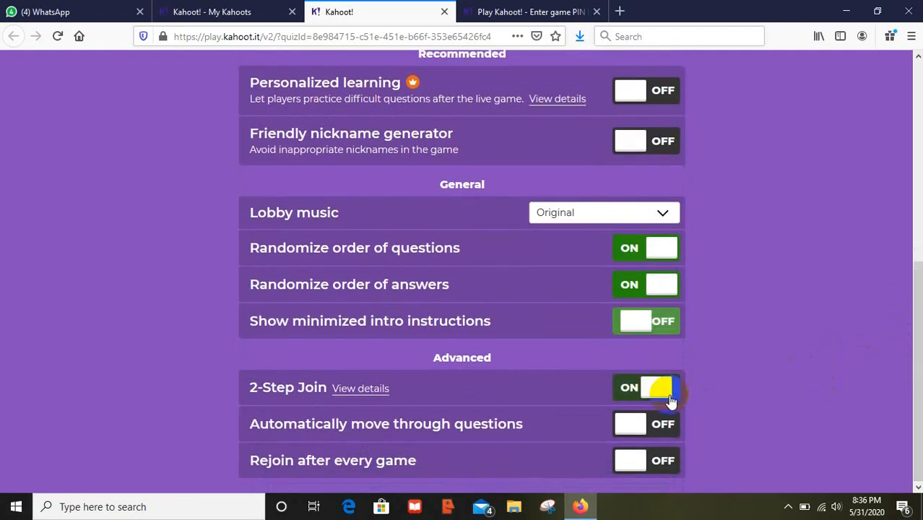
click(660, 424)
click(671, 461)
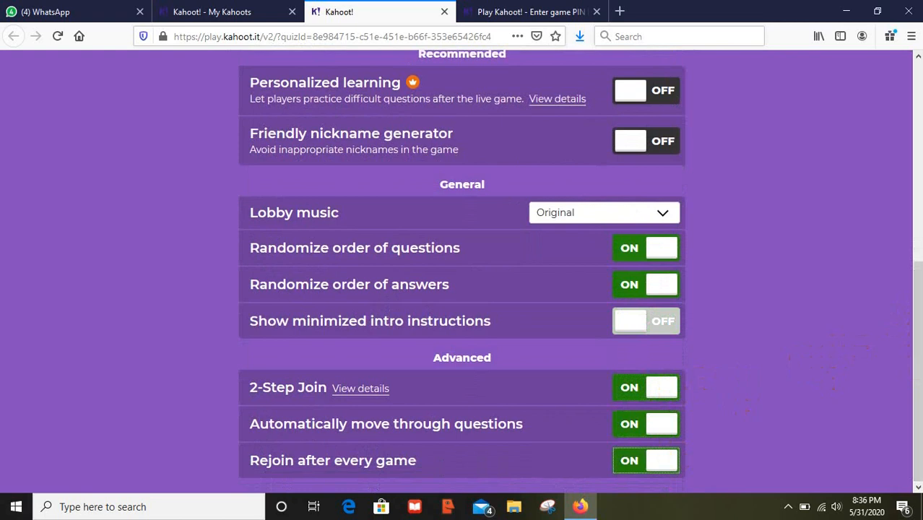
click(921, 350)
drag(914, 307, 452, 323)
click(360, 305)
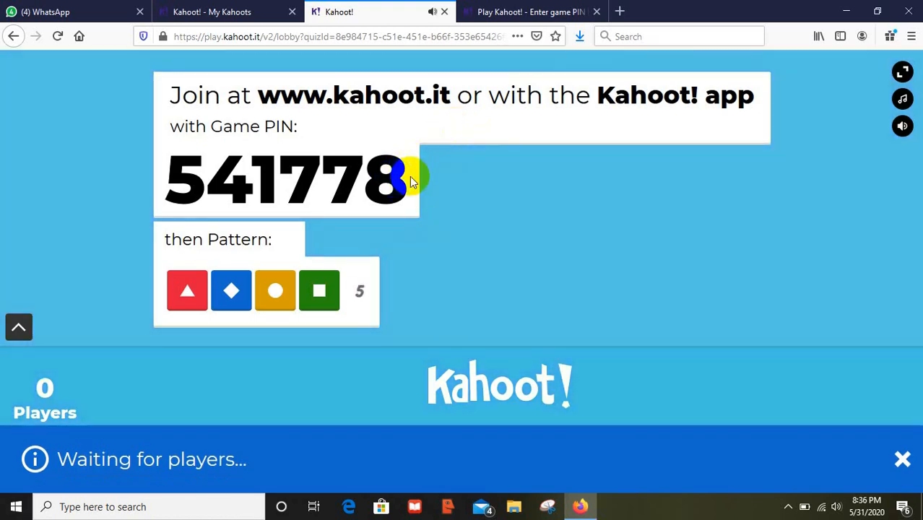
- Select the game PIN and send the player tab to kahoot.it/join
drag(409, 176, 176, 175)
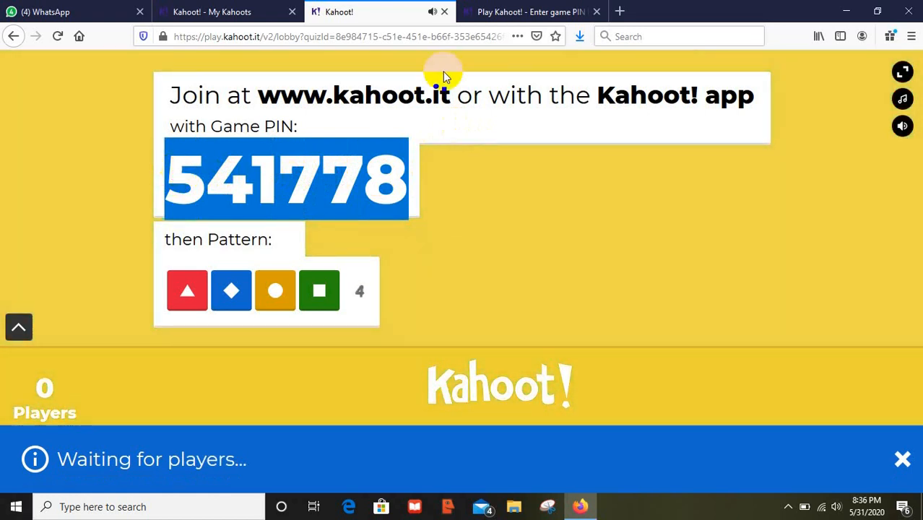
click(519, 12)
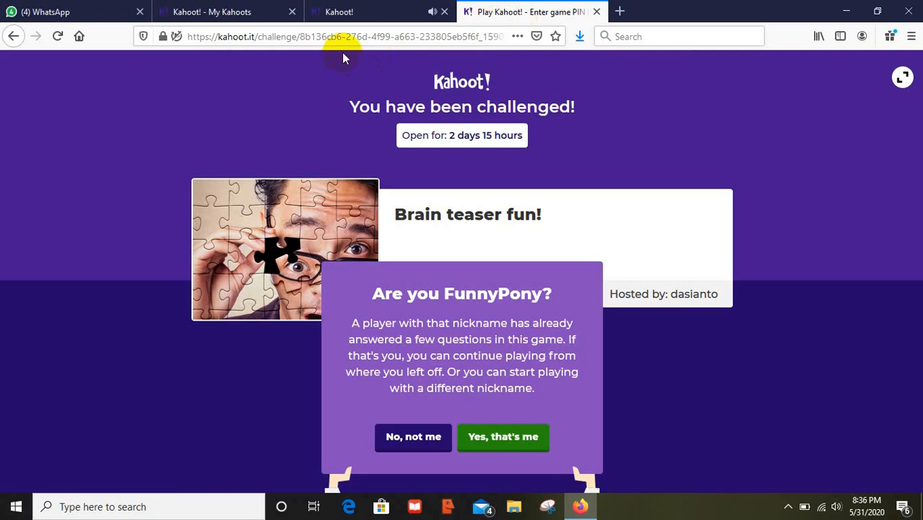
click(330, 36)
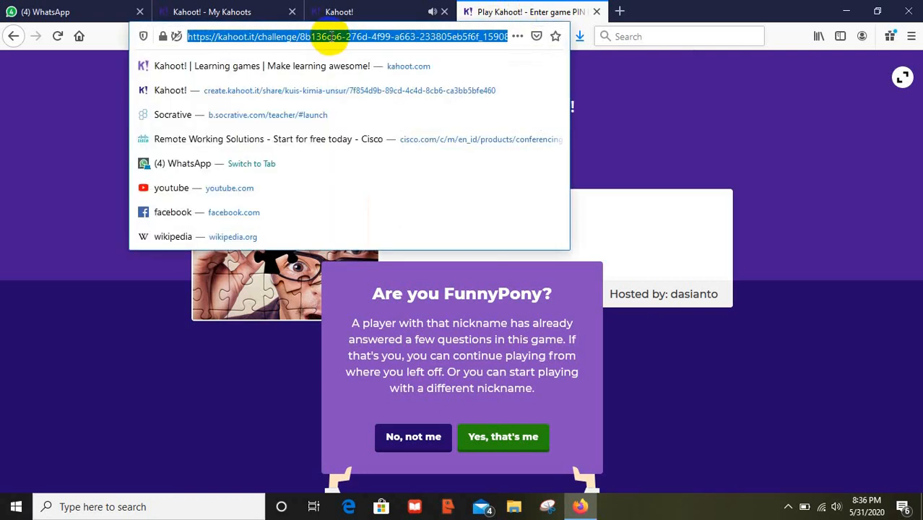
text(kahoot)
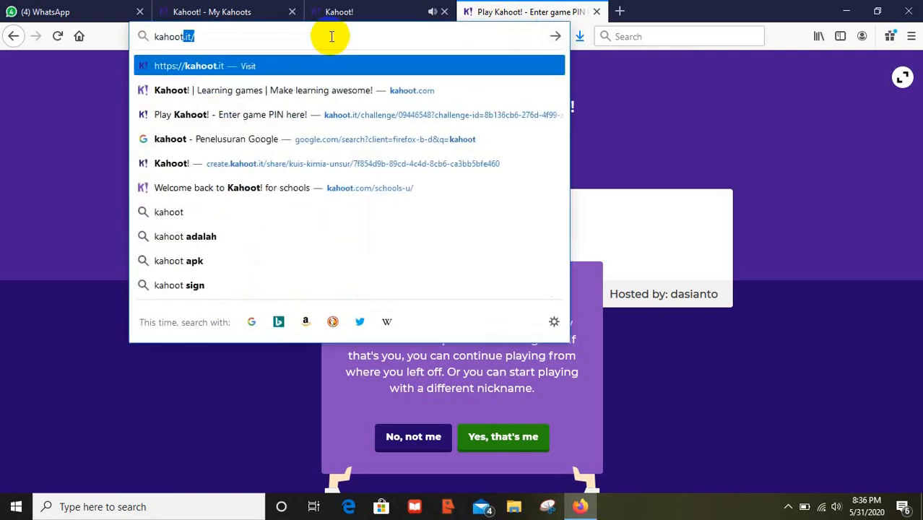
text(.it/)
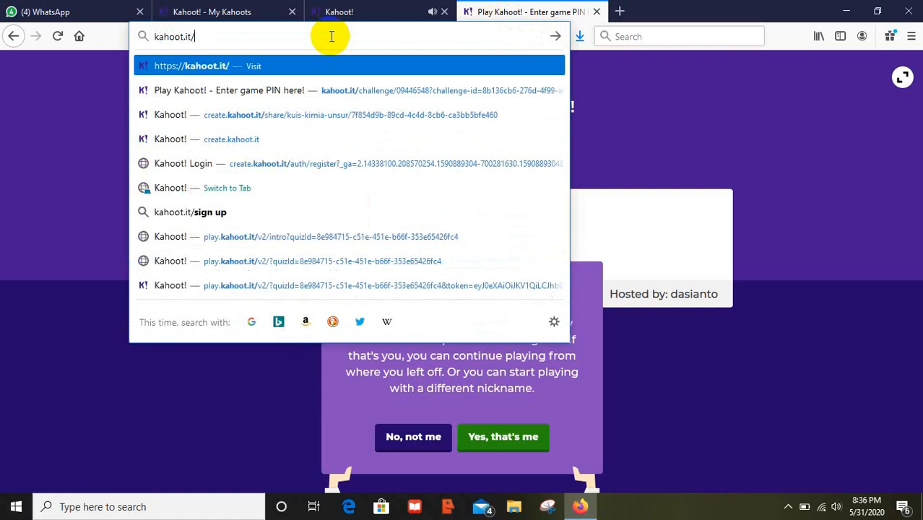
text(join)
key(Return)
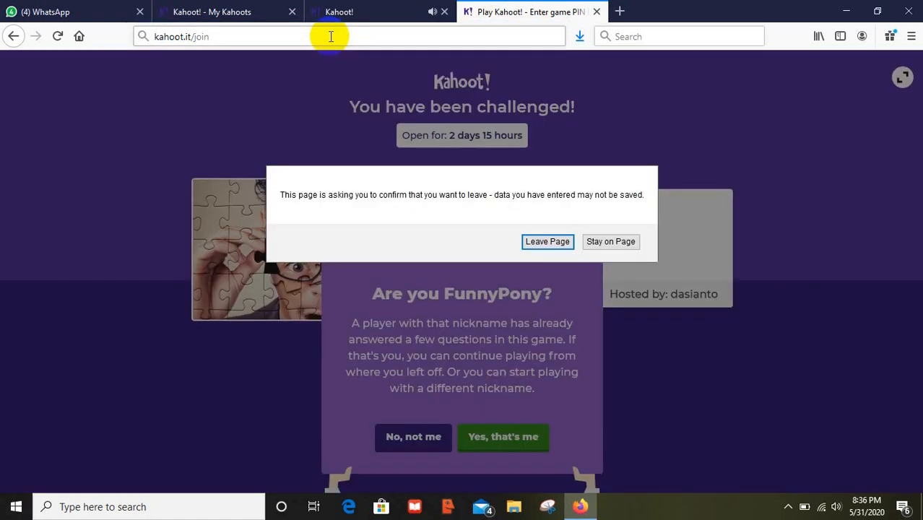
- Leave the challenge page, join with the game PIN and a player nickname, then return to the host tab
click(540, 242)
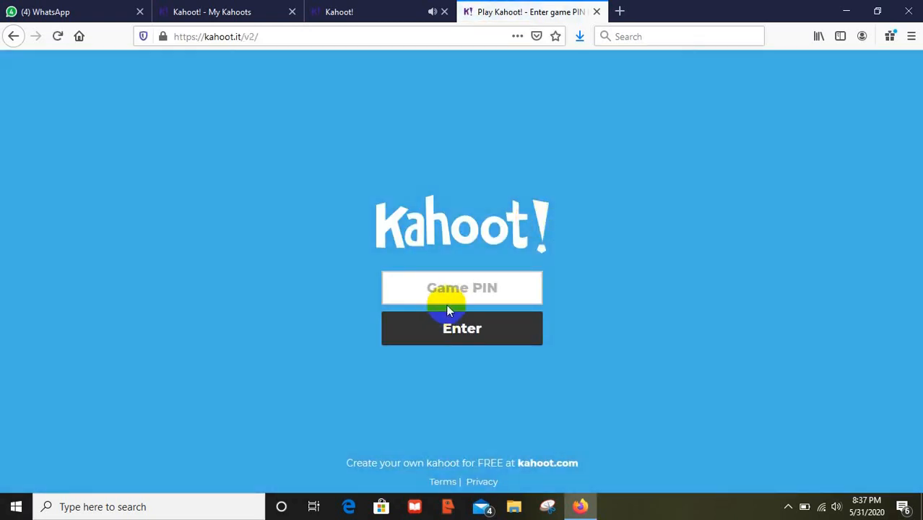
click(460, 290)
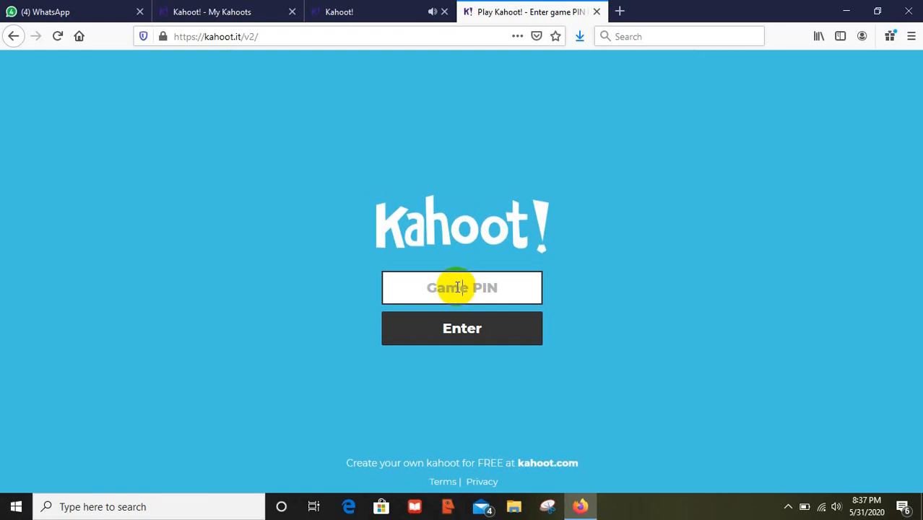
click(450, 337)
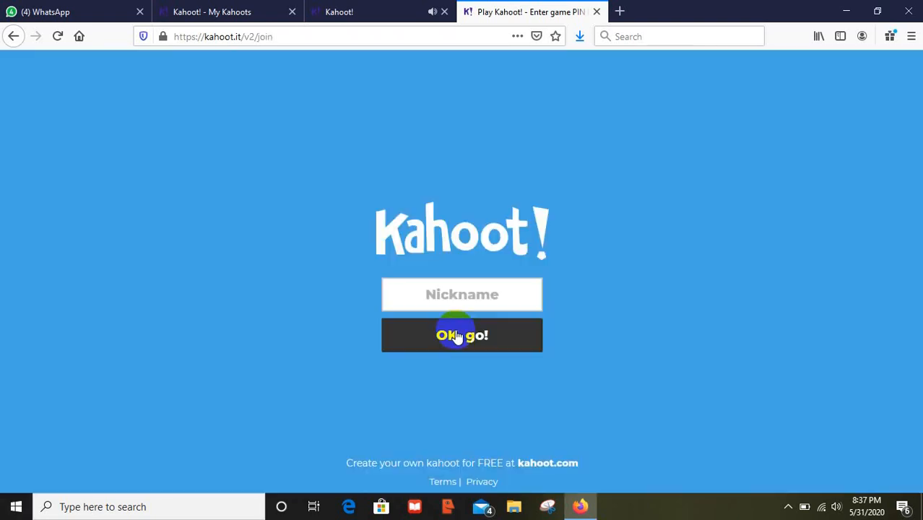
click(462, 296)
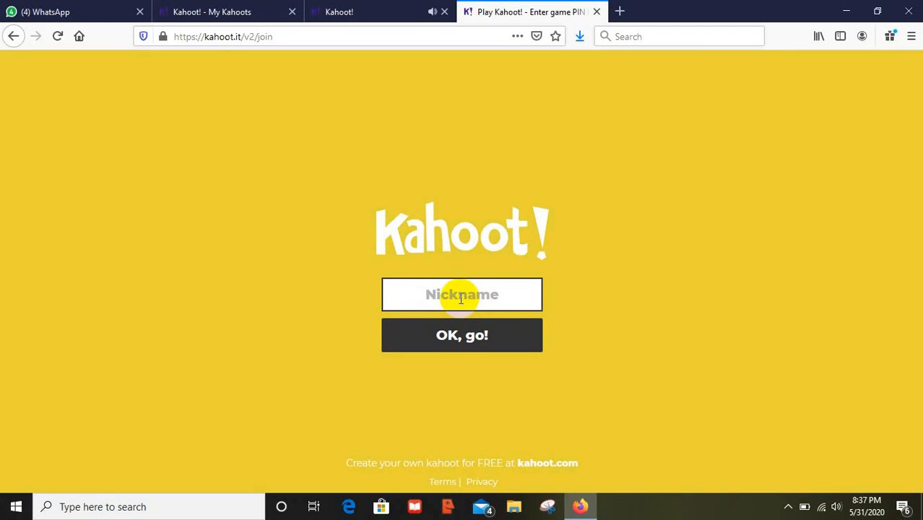
text(Budi)
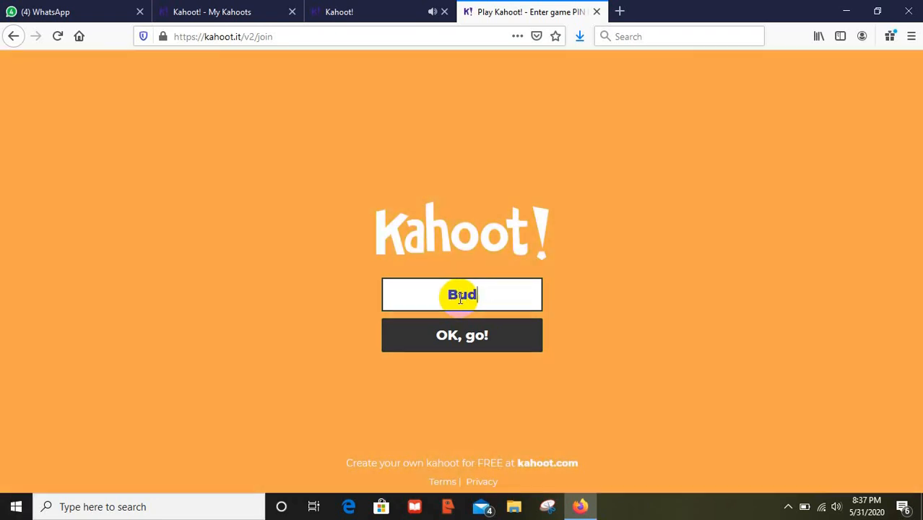
click(471, 337)
key(ctrl+shift+Tab)
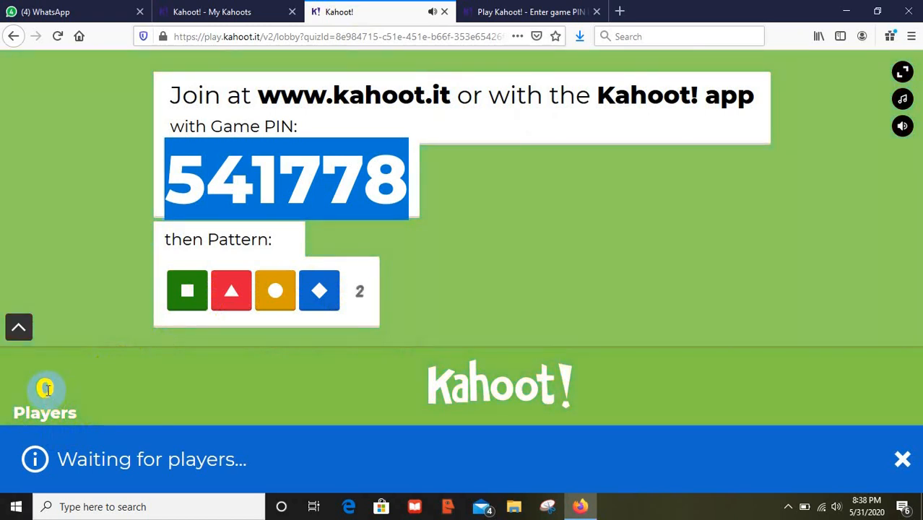
- Dismiss the waiting-for-players notice and select the challenge's game PIN on the report summary
click(901, 462)
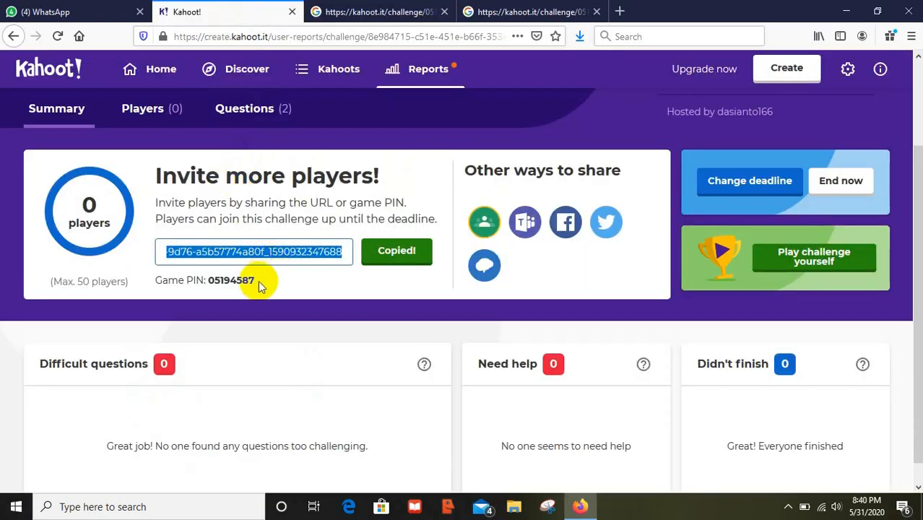
drag(255, 280, 209, 280)
key(ctrl+c)
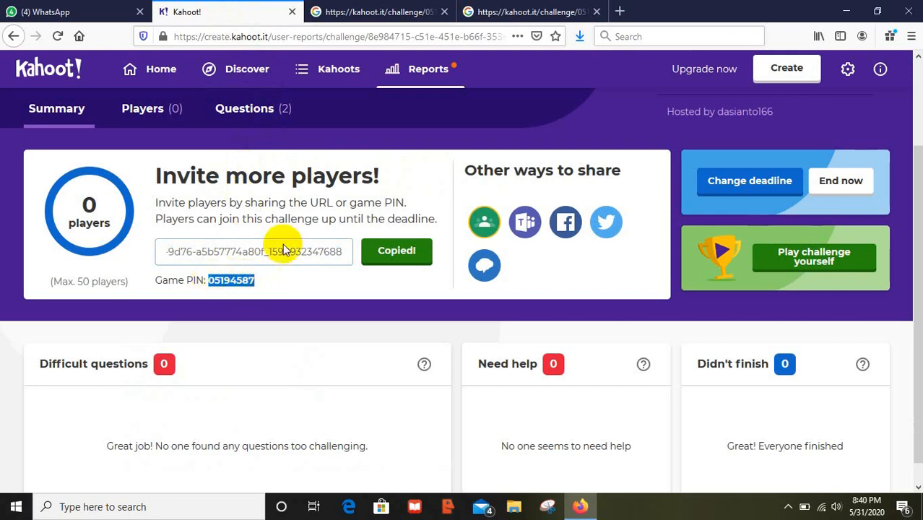
- In a new tab, search for kahoot.it/join and open the Kahoot! game PIN entry page
click(619, 12)
click(368, 87)
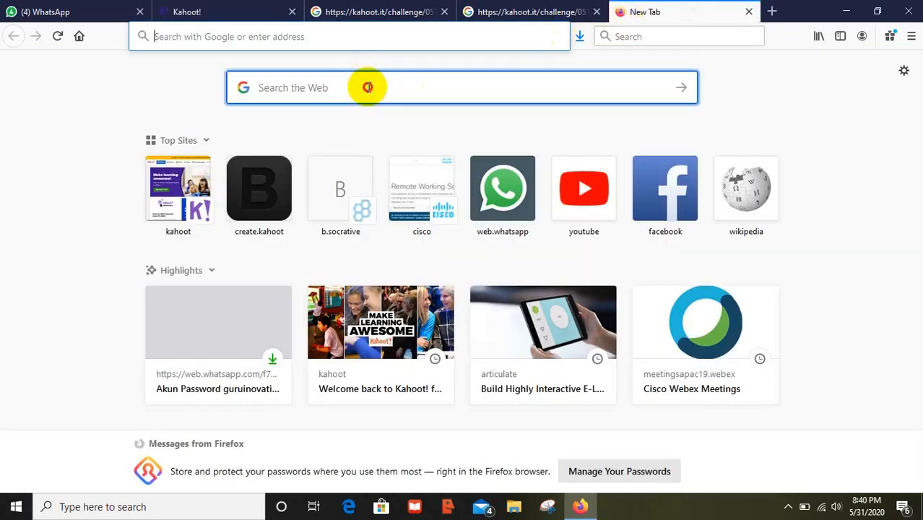
text(kahoot)
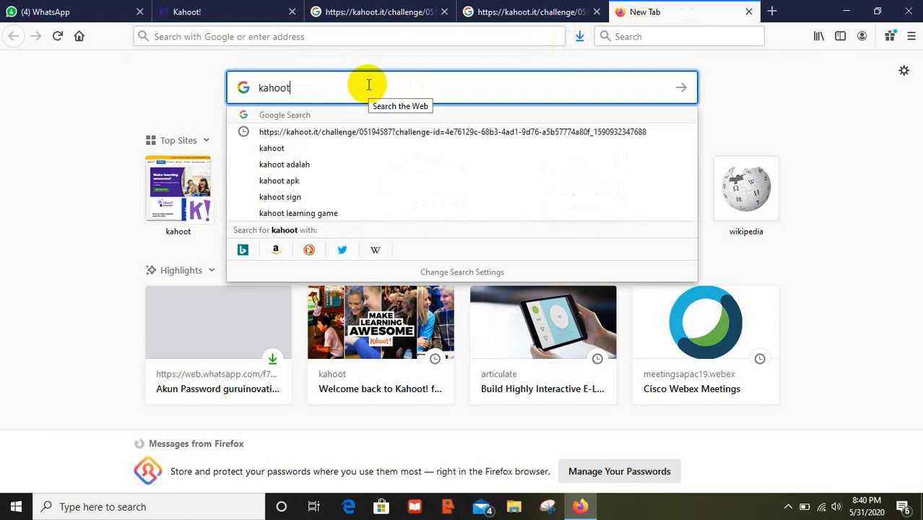
text(.i)
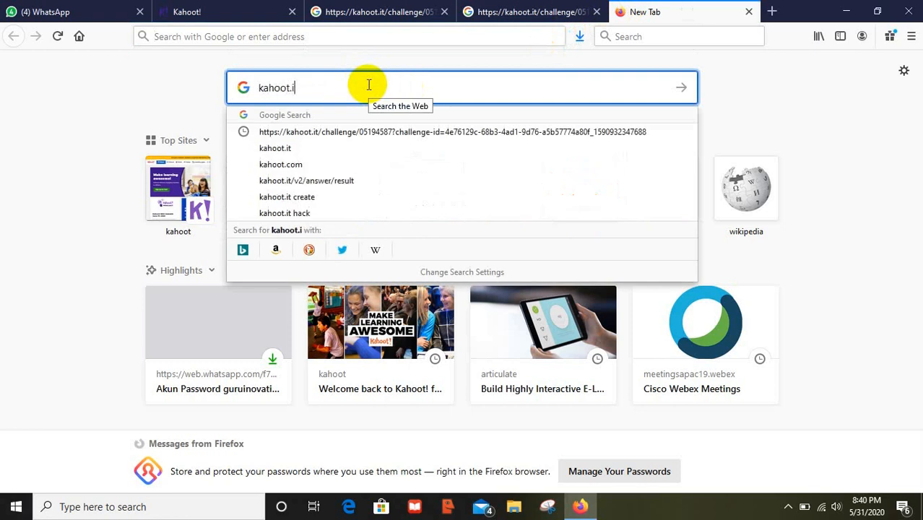
text(t/join)
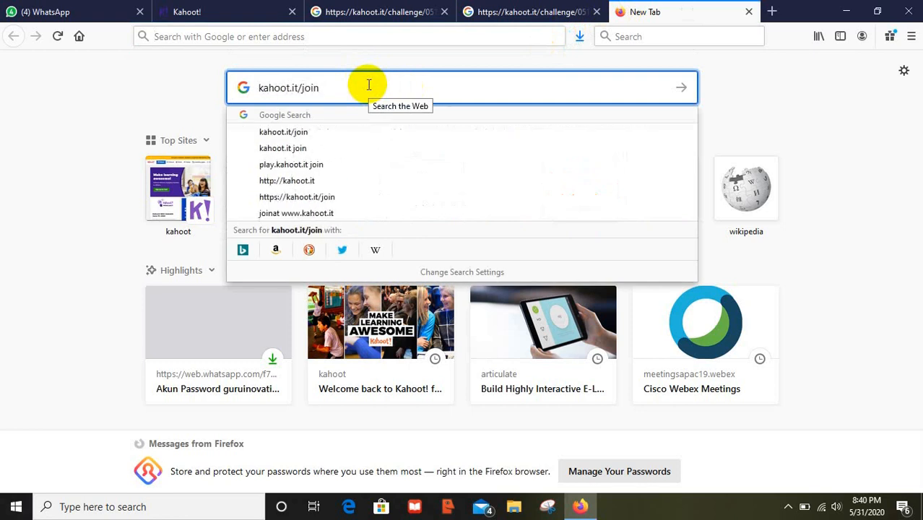
key(Return)
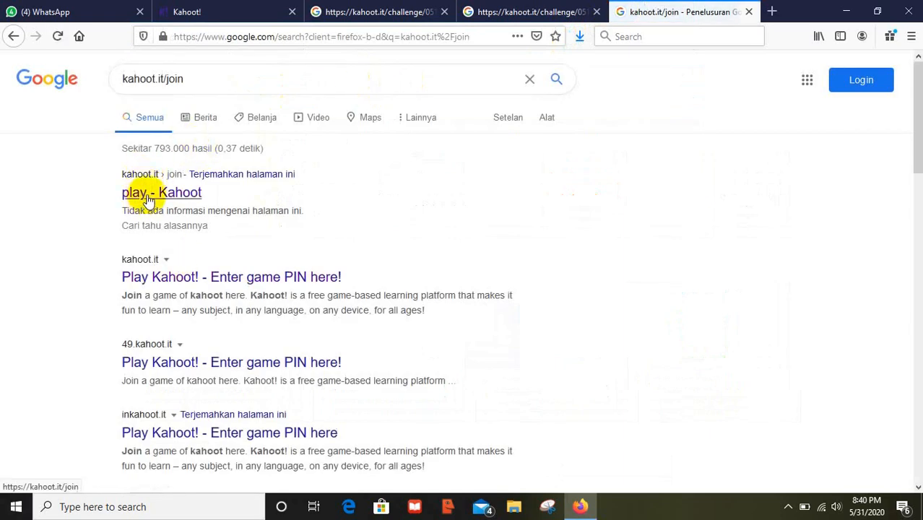
click(162, 275)
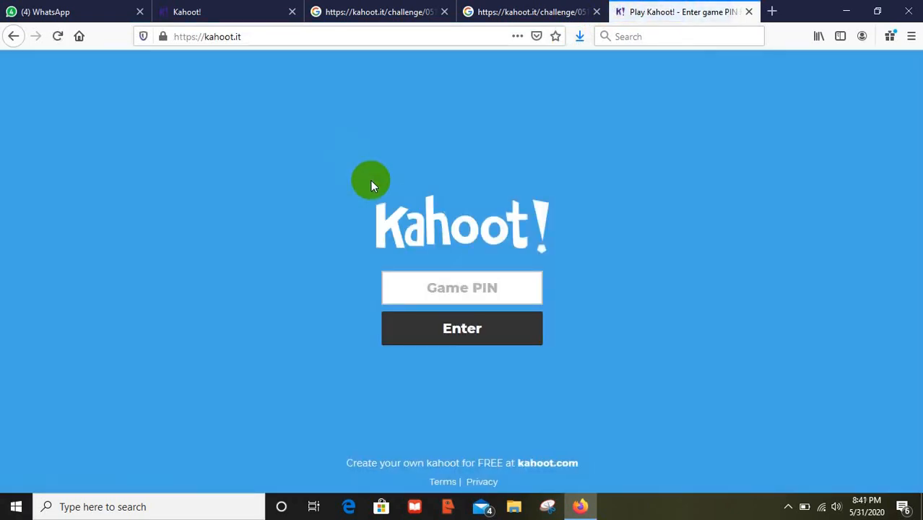
- Join the challenge with the pasted game PIN under the spun nickname DiligentTiger
key(ctrl+v)
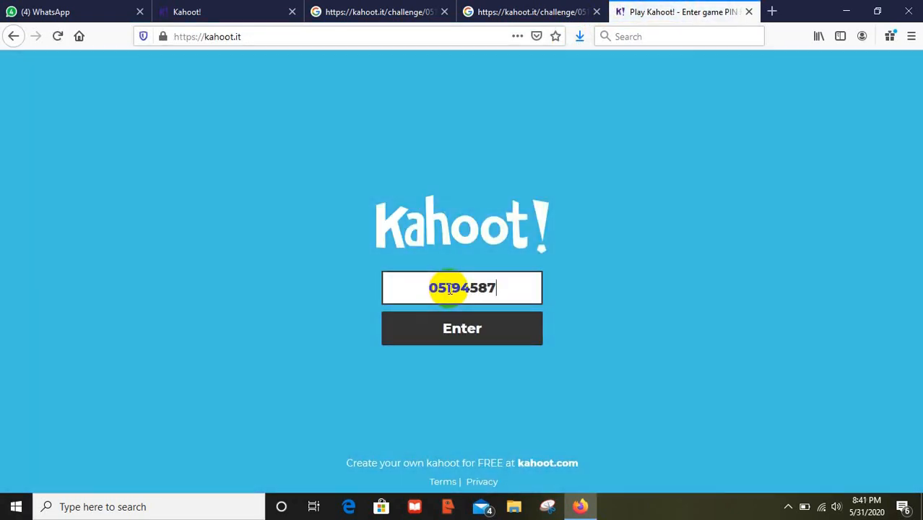
click(461, 326)
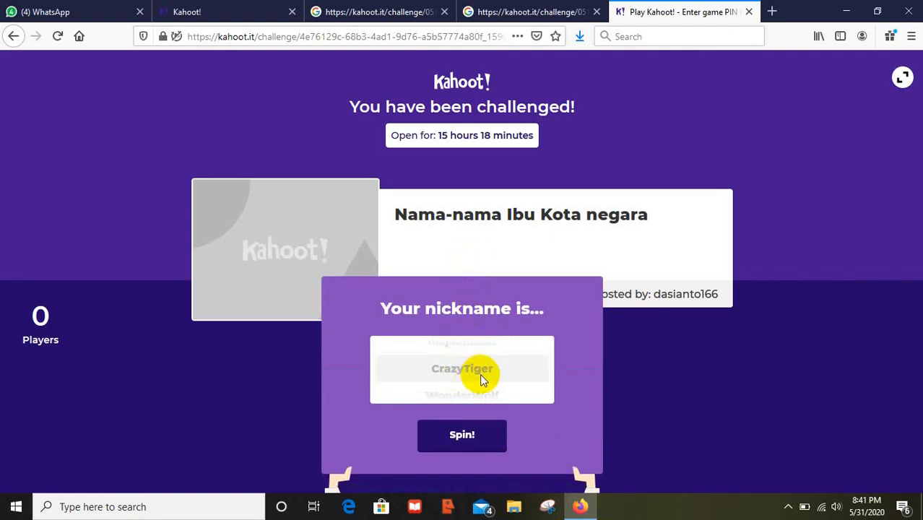
click(473, 438)
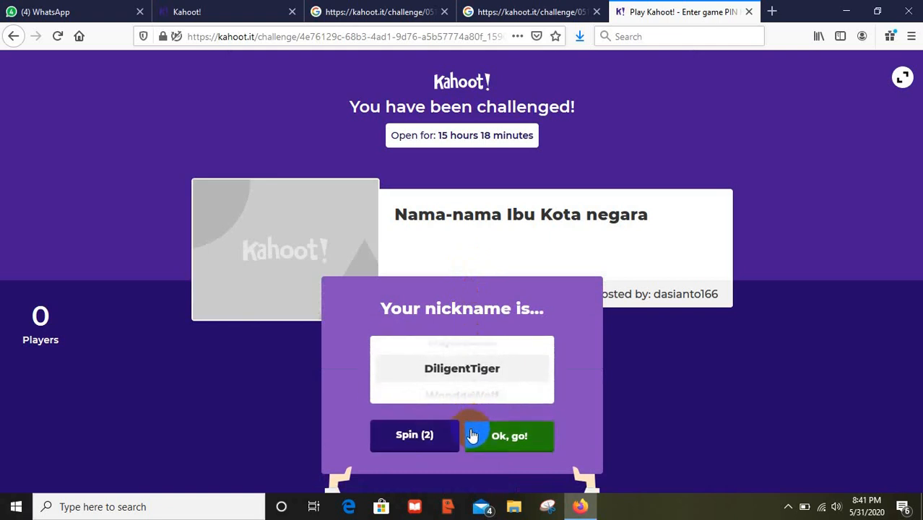
click(490, 434)
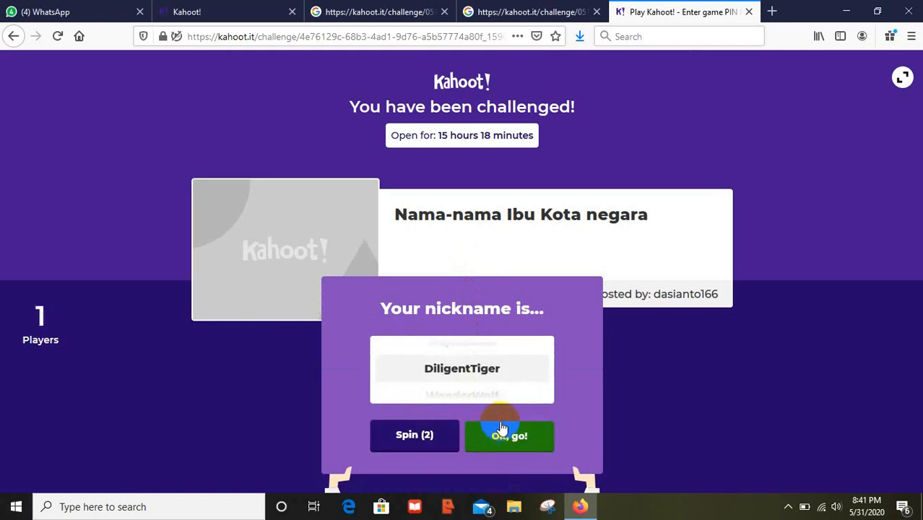
click(471, 435)
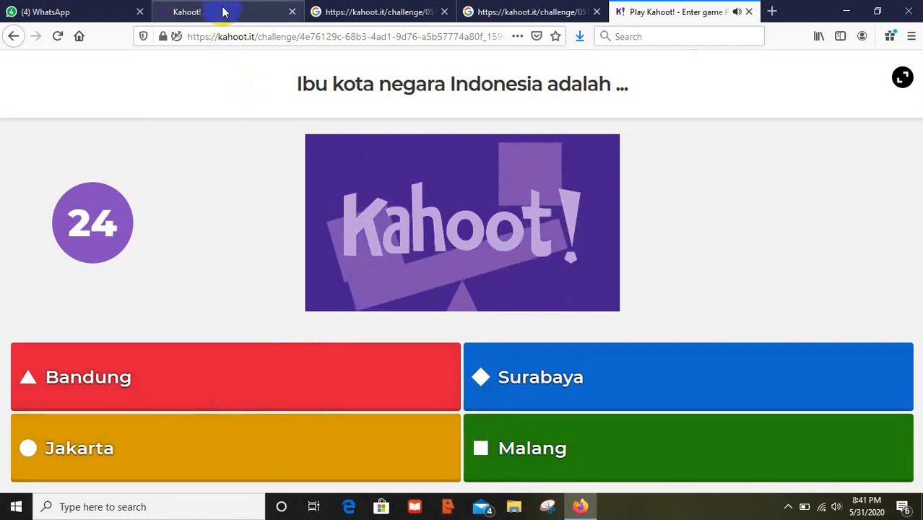
- Answer Jakarta and Manila correctly to finish the challenge as DiligentTiger with 1966 points
click(134, 437)
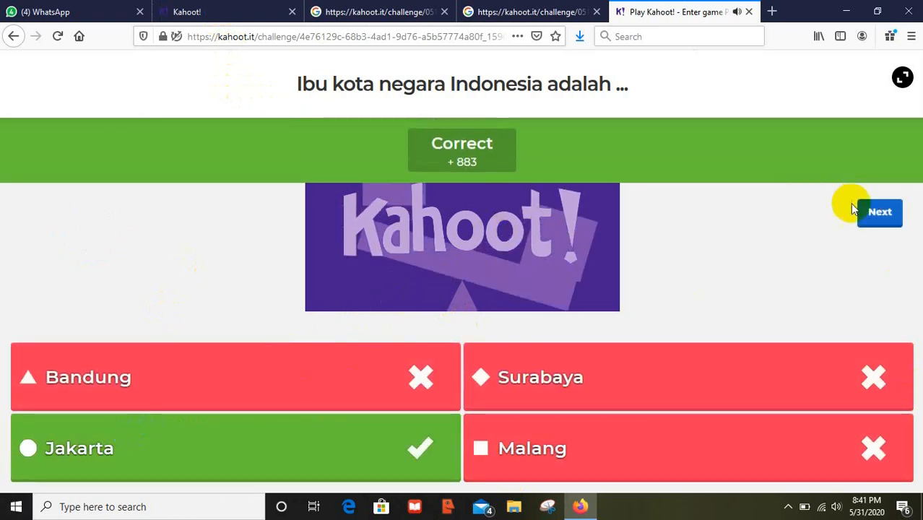
click(880, 216)
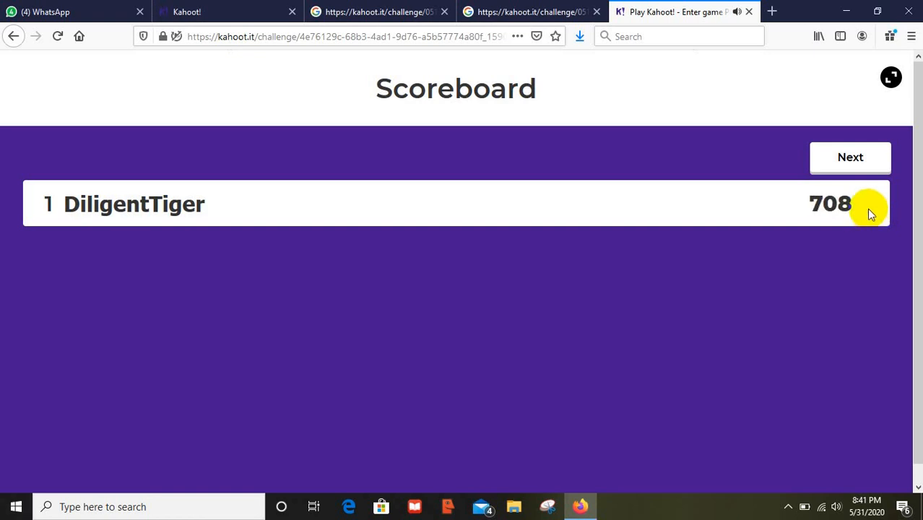
click(860, 157)
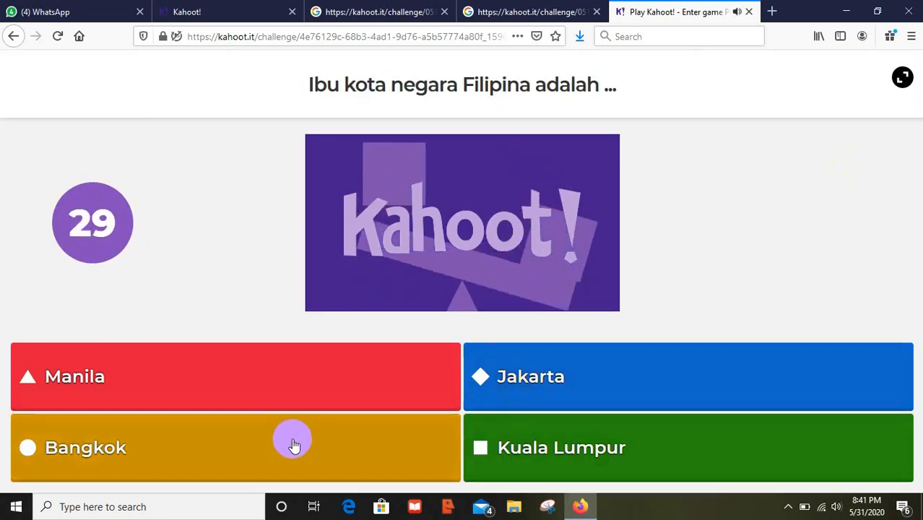
click(227, 378)
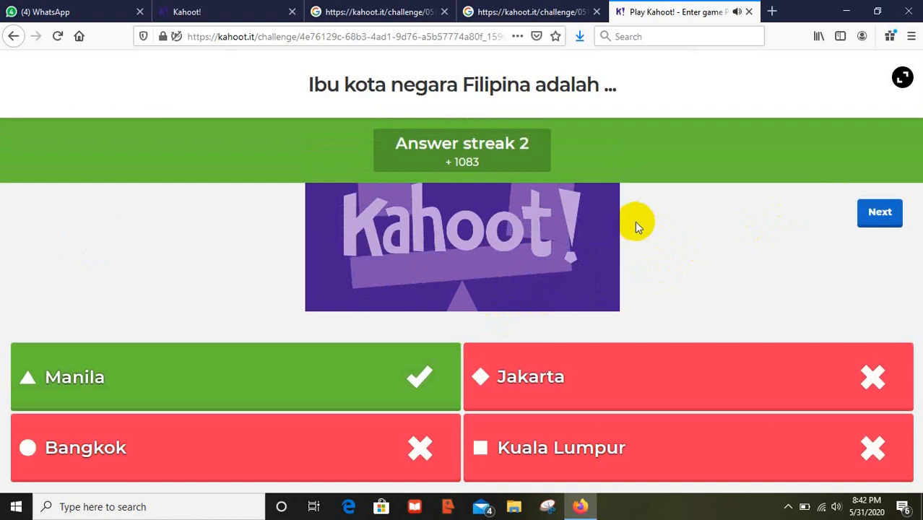
click(883, 212)
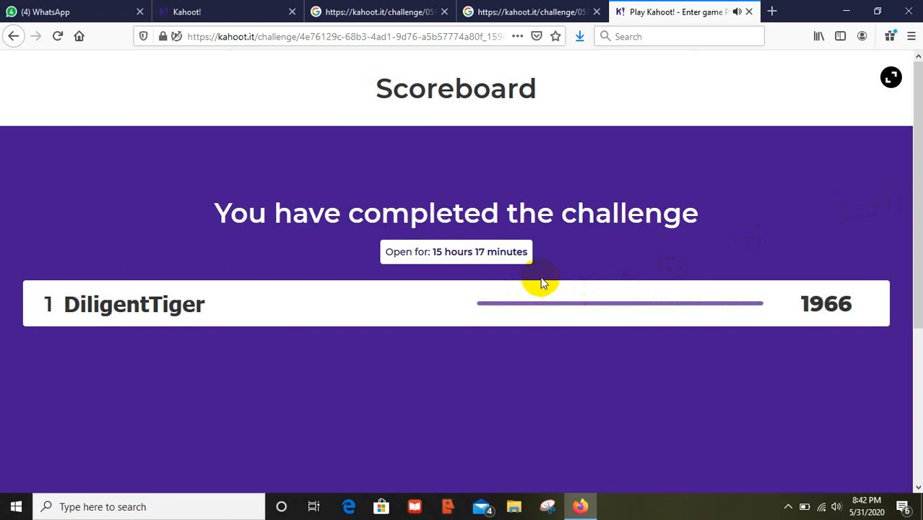
click(219, 13)
- Copy the challenge's share URL from the report and load it in a new browser tab
click(305, 254)
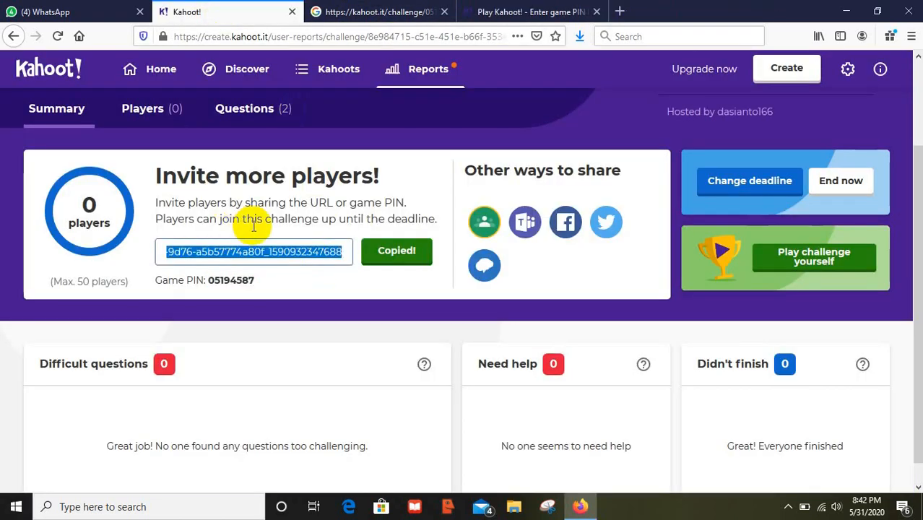
click(270, 252)
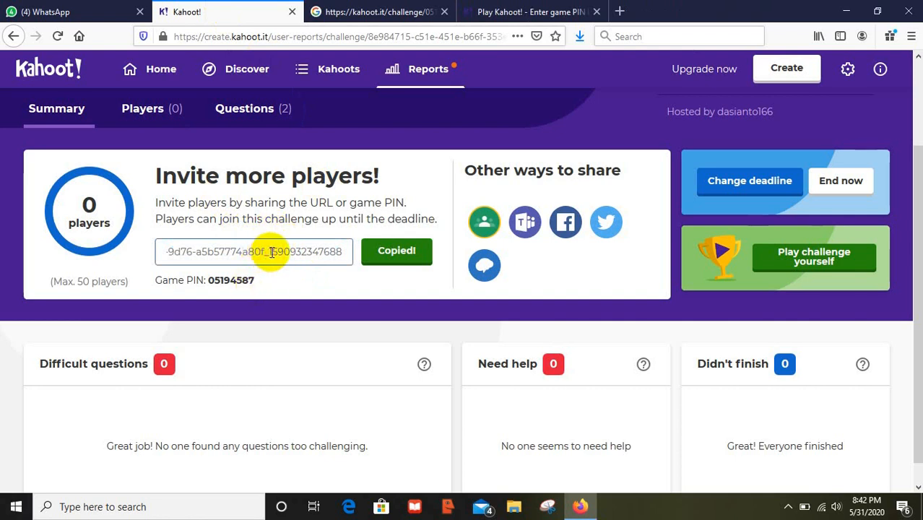
click(392, 251)
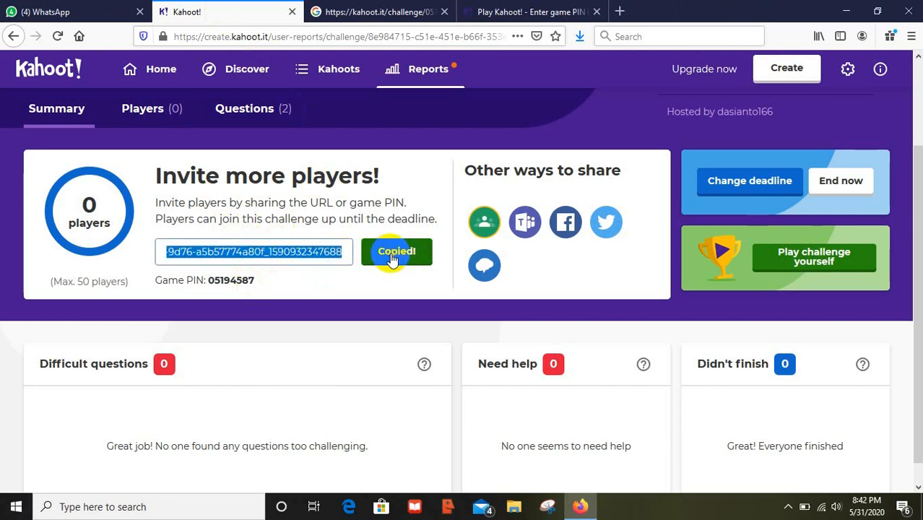
click(621, 11)
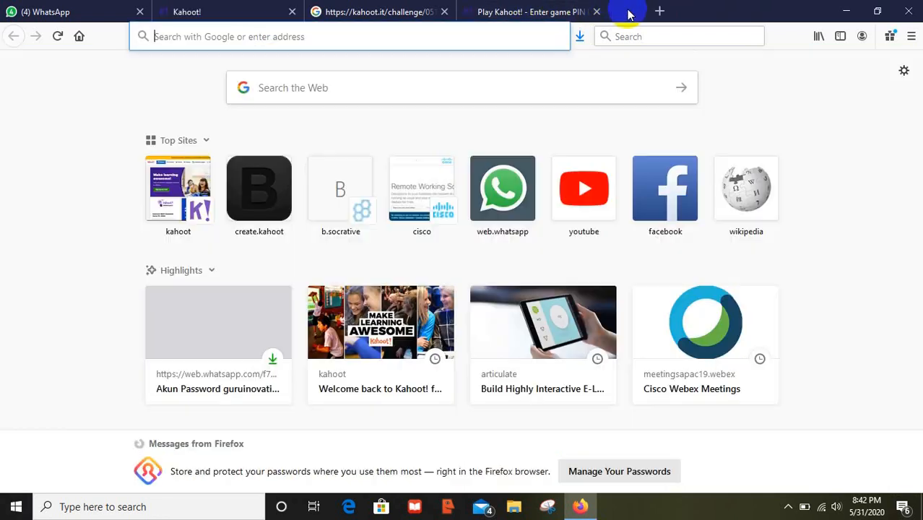
click(281, 34)
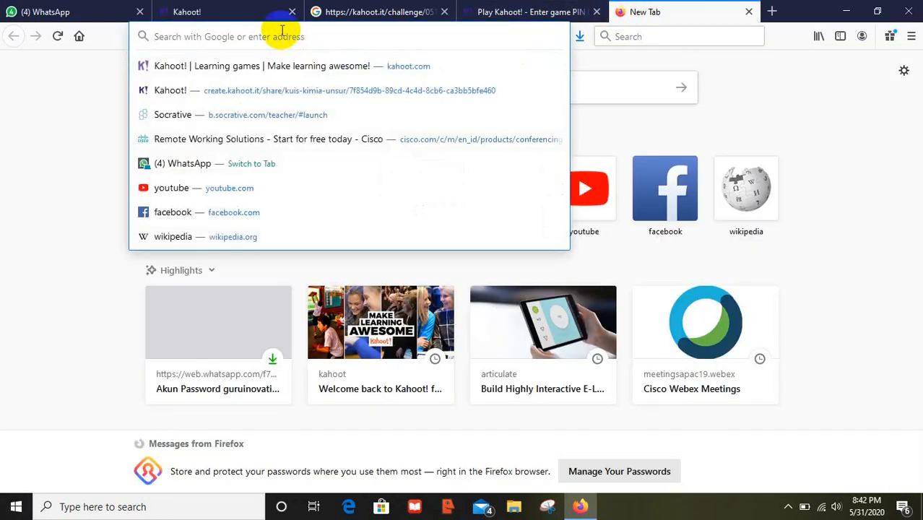
key(ctrl+v)
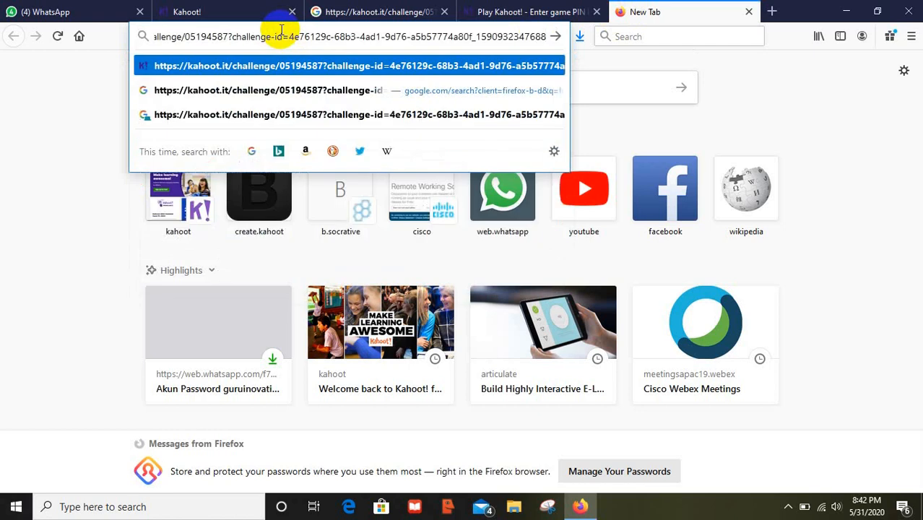
key(Return)
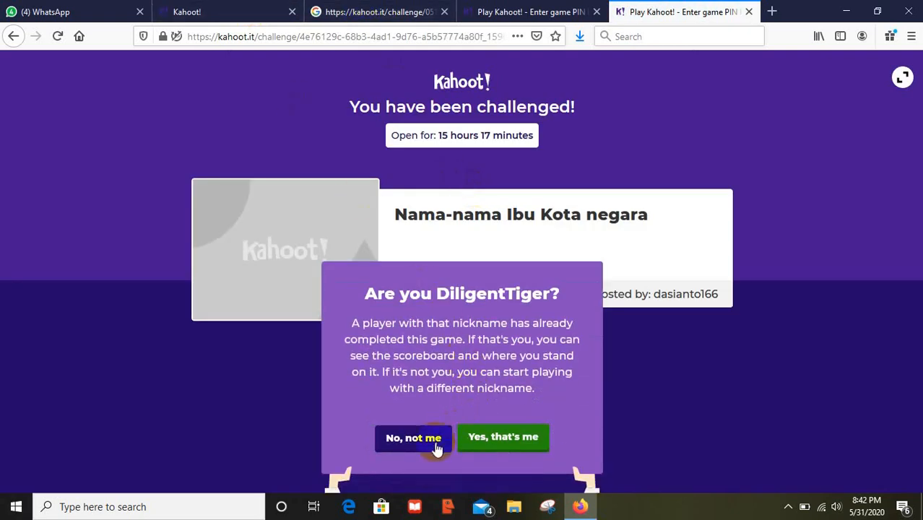
- Decline playing as DiligentTiger, then go back to the first Kahoot! tab and open Reports
click(513, 439)
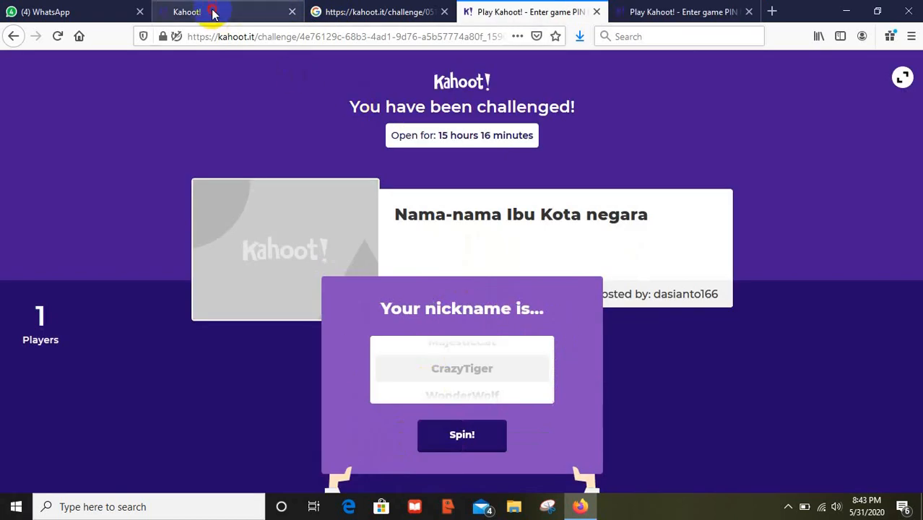
click(214, 13)
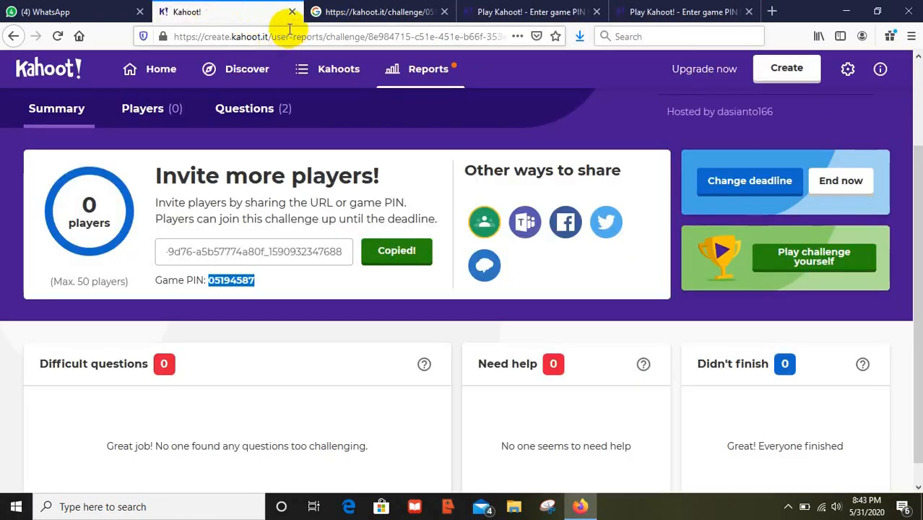
click(429, 72)
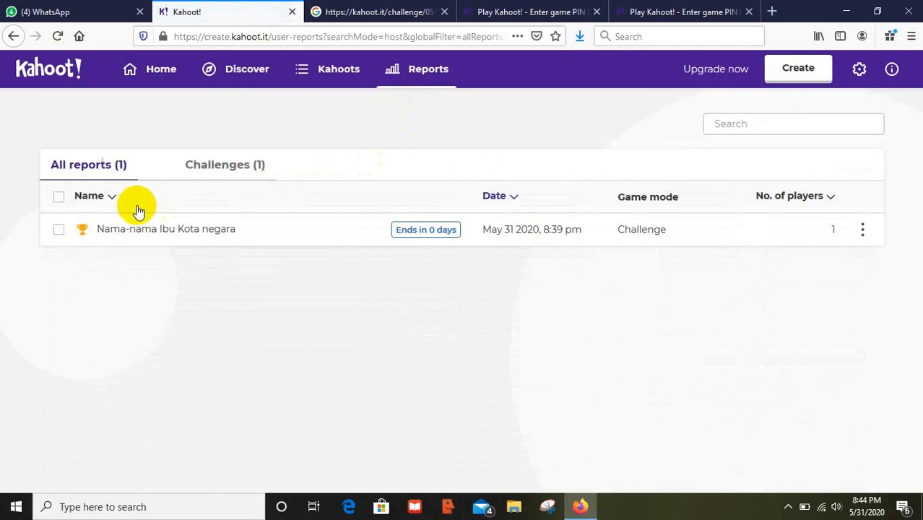
- Open the Nama-nama Ibu Kota negara report, review its Players and Questions tabs, then return to Summary
click(60, 197)
mouse_move(119, 238)
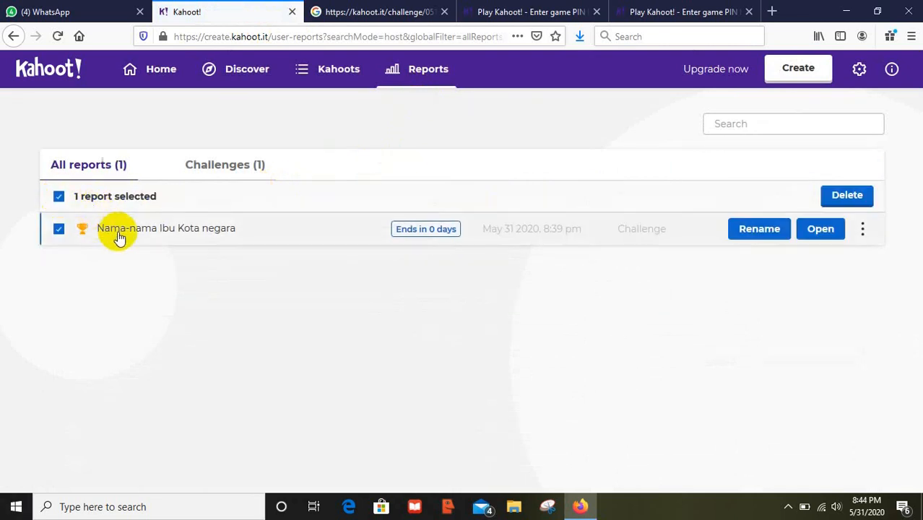
click(818, 229)
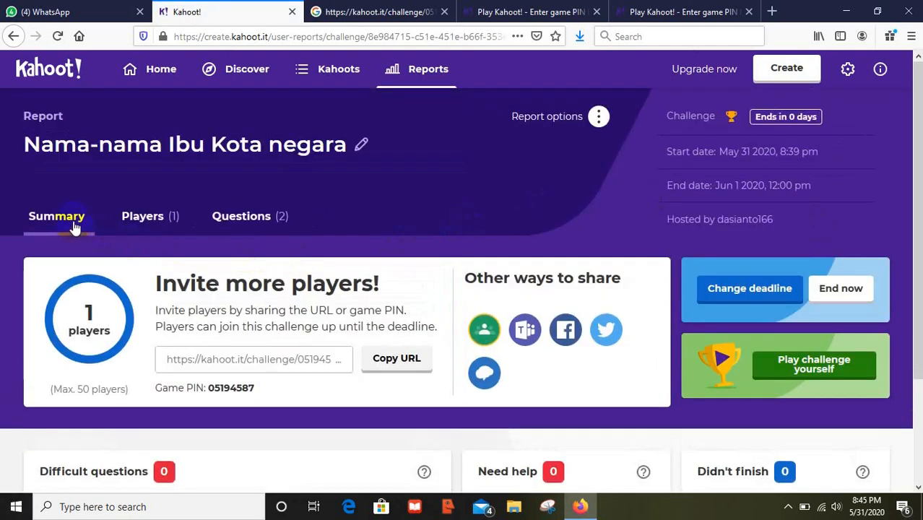
click(160, 221)
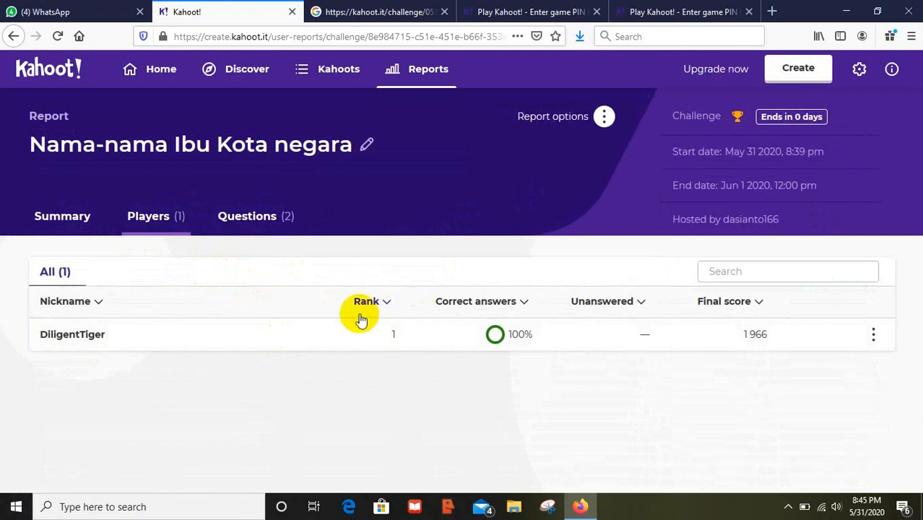
click(873, 334)
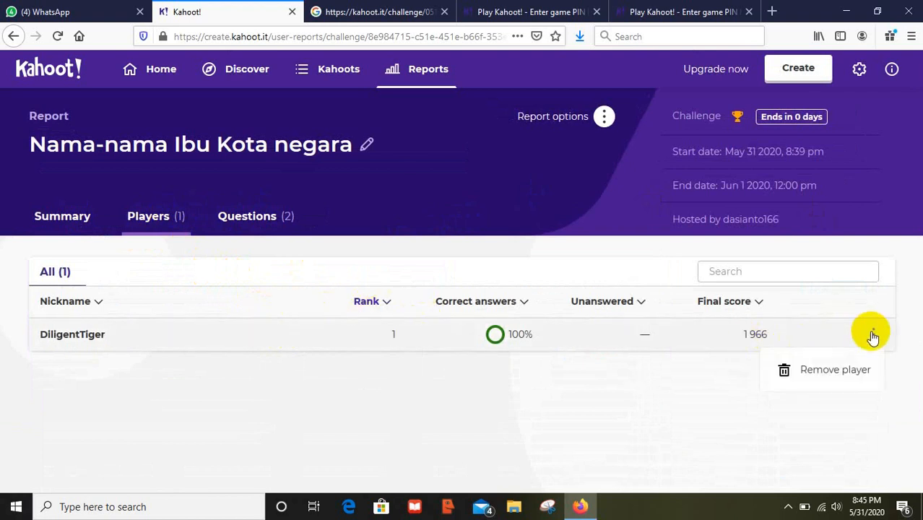
click(255, 217)
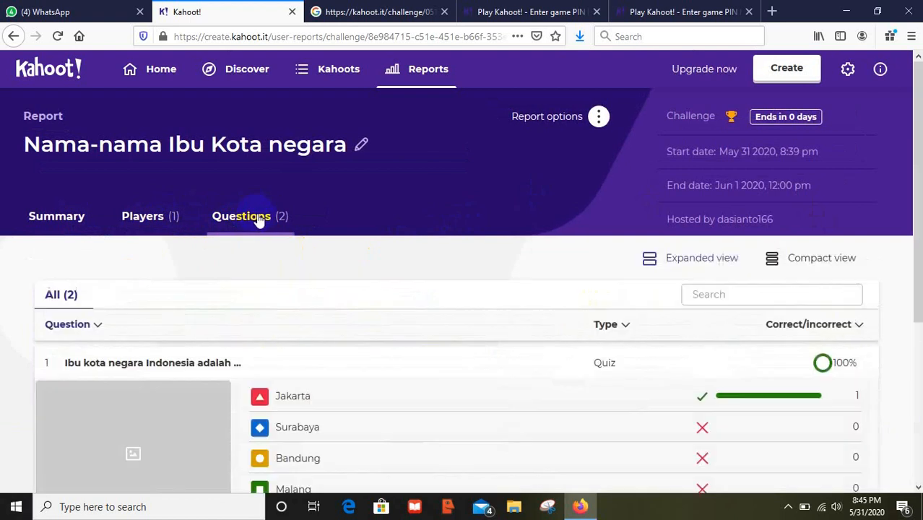
drag(915, 241, 889, 212)
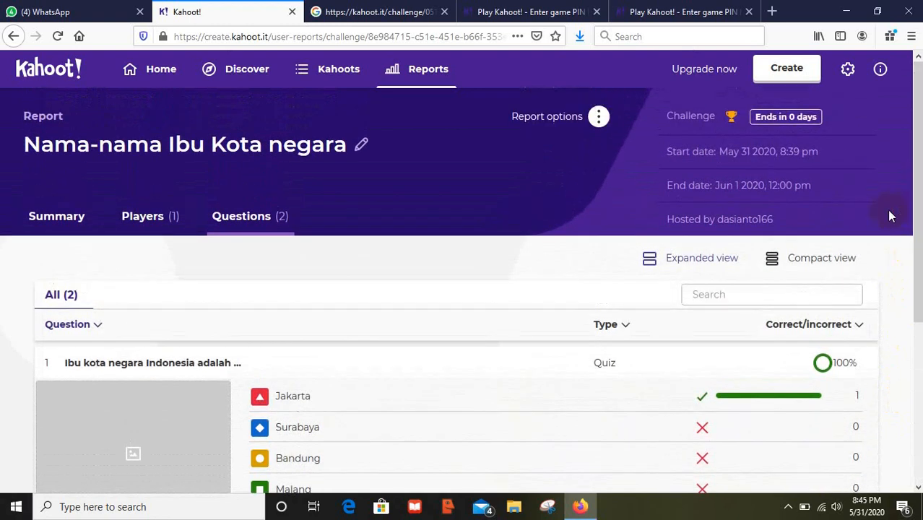
click(77, 225)
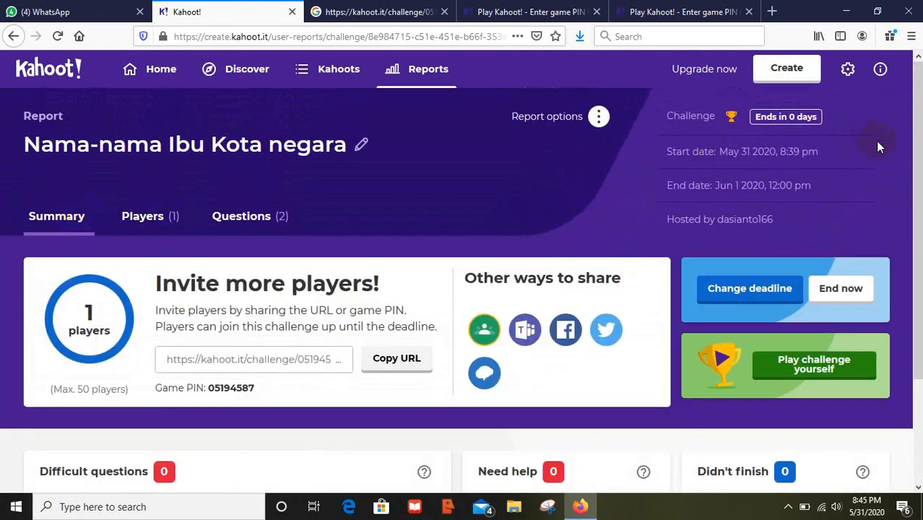
- Scroll down the report summary and reveal the taskbar's hidden notification icons
drag(915, 154, 914, 293)
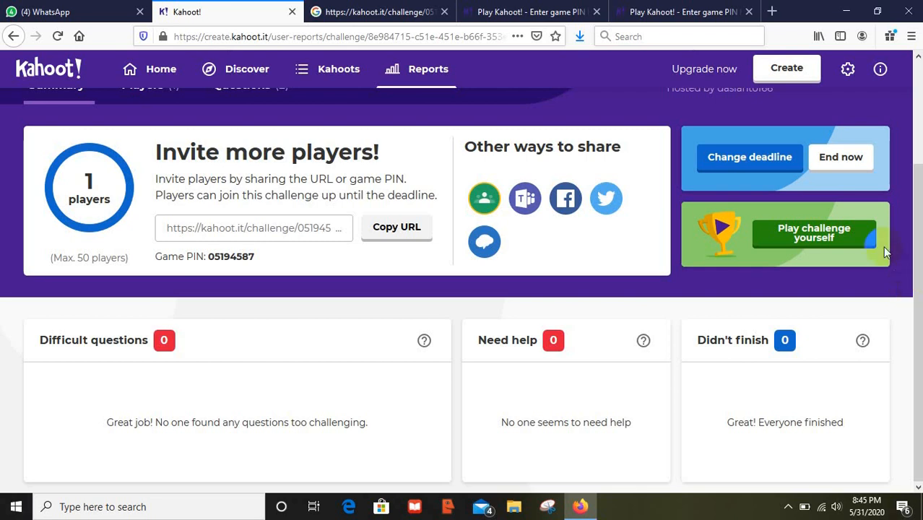
click(788, 506)
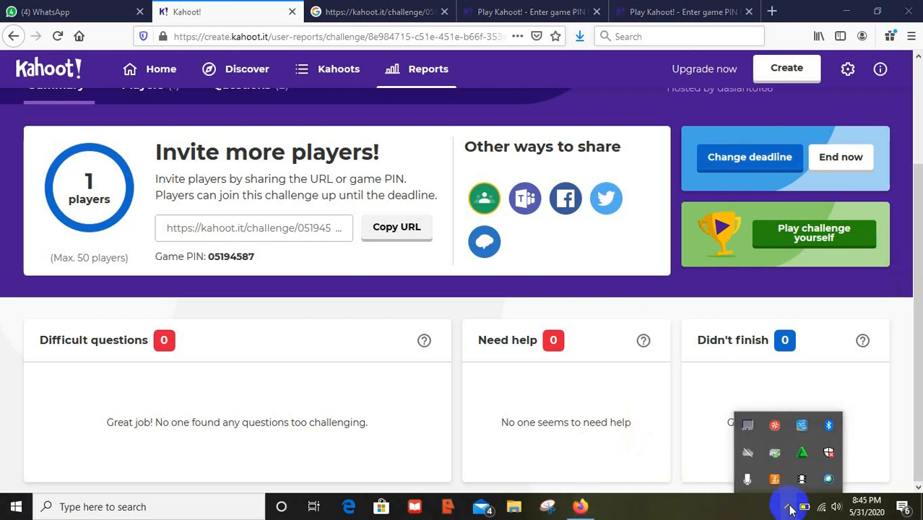